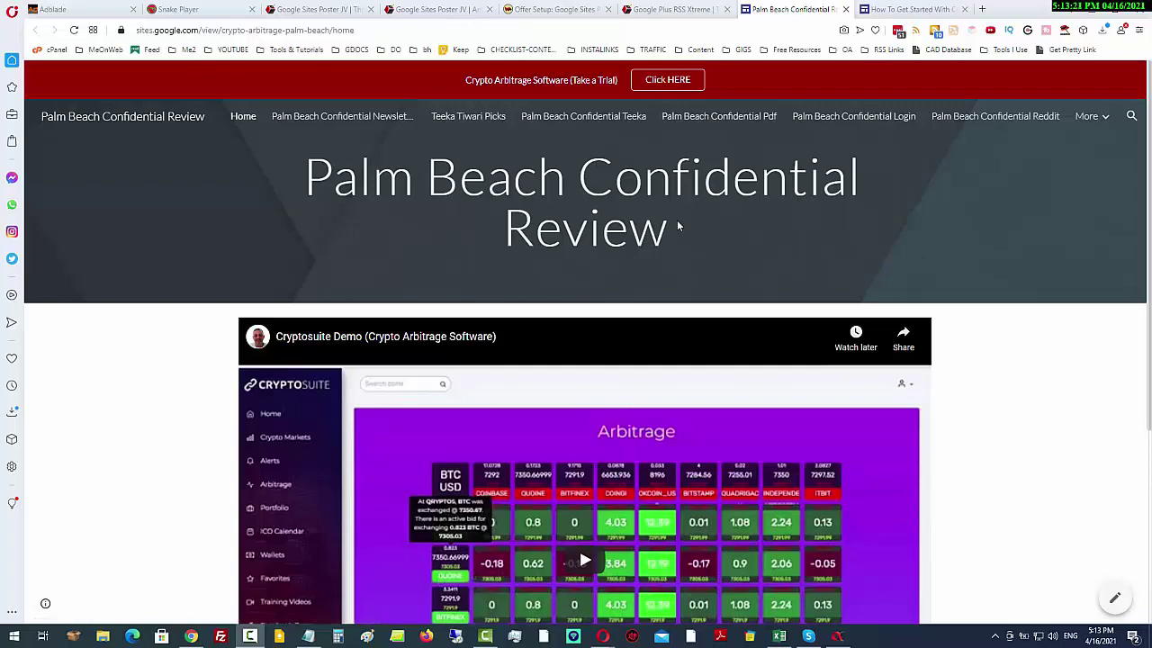
Bring the Alphax app forward and add a fourth project named Crypto3.
scroll(695, 255, down, 3)
scroll(684, 216, up, 3)
scroll(732, 397, down, 3)
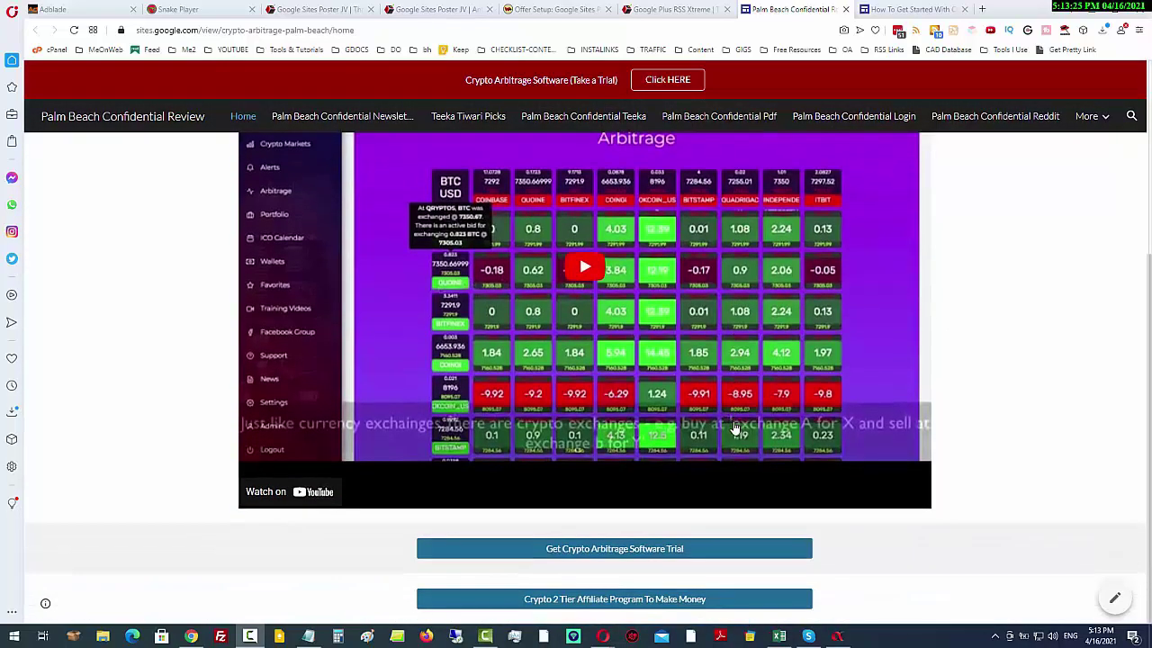
scroll(912, 522, up, 3)
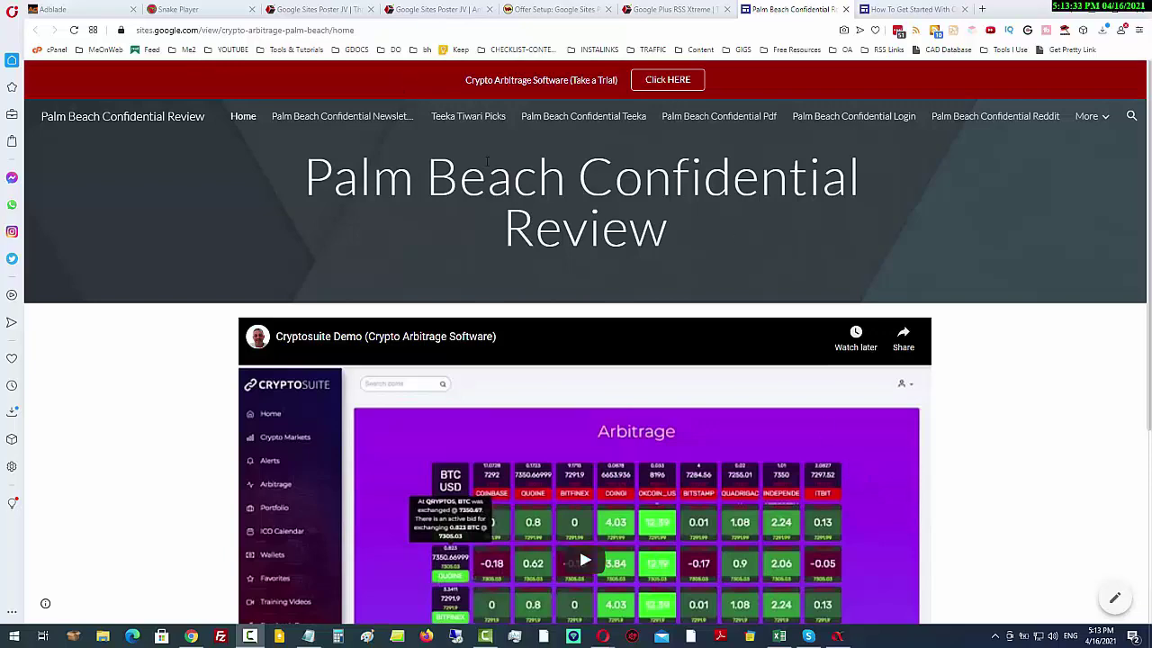
scroll(497, 198, down, 3)
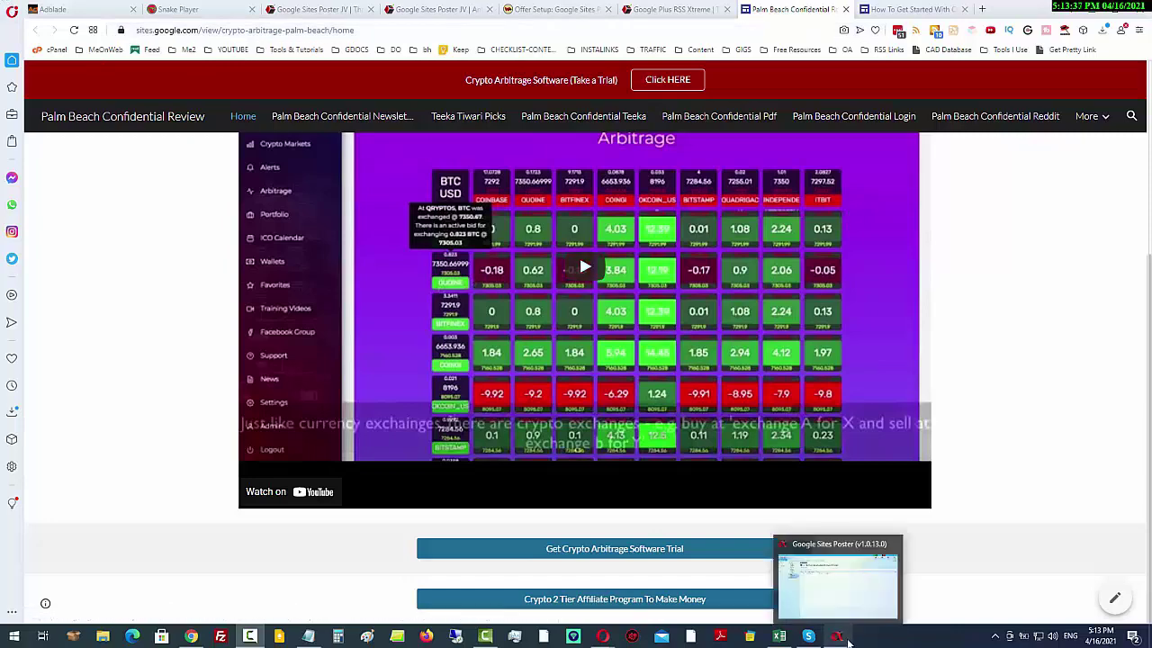
click(844, 638)
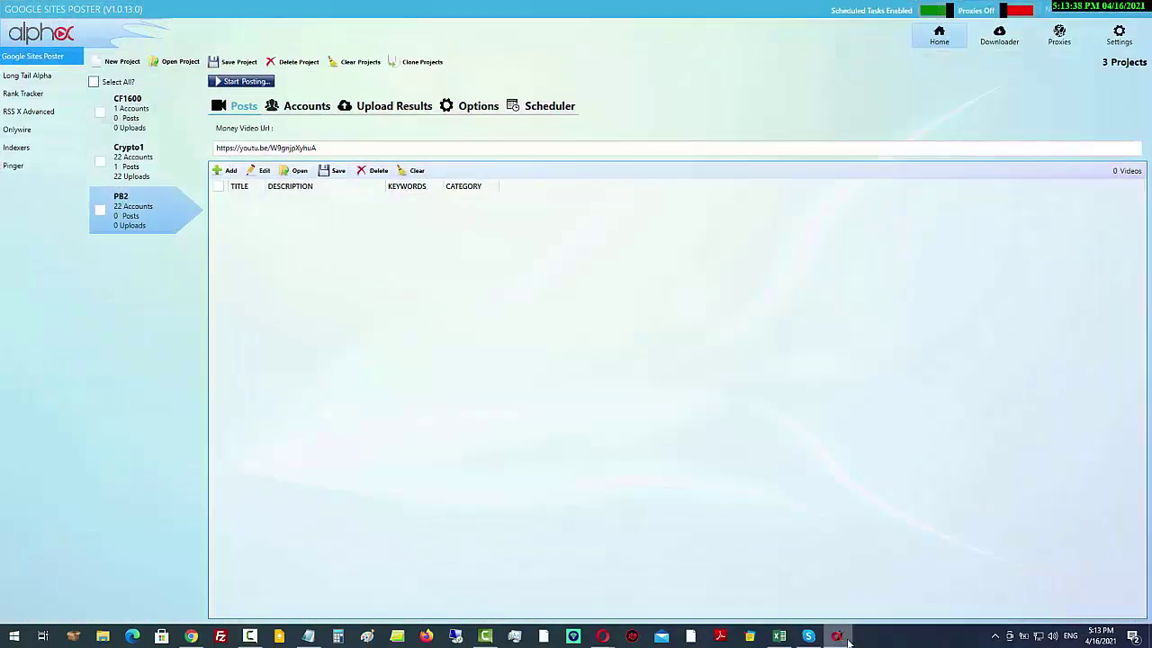
click(117, 62)
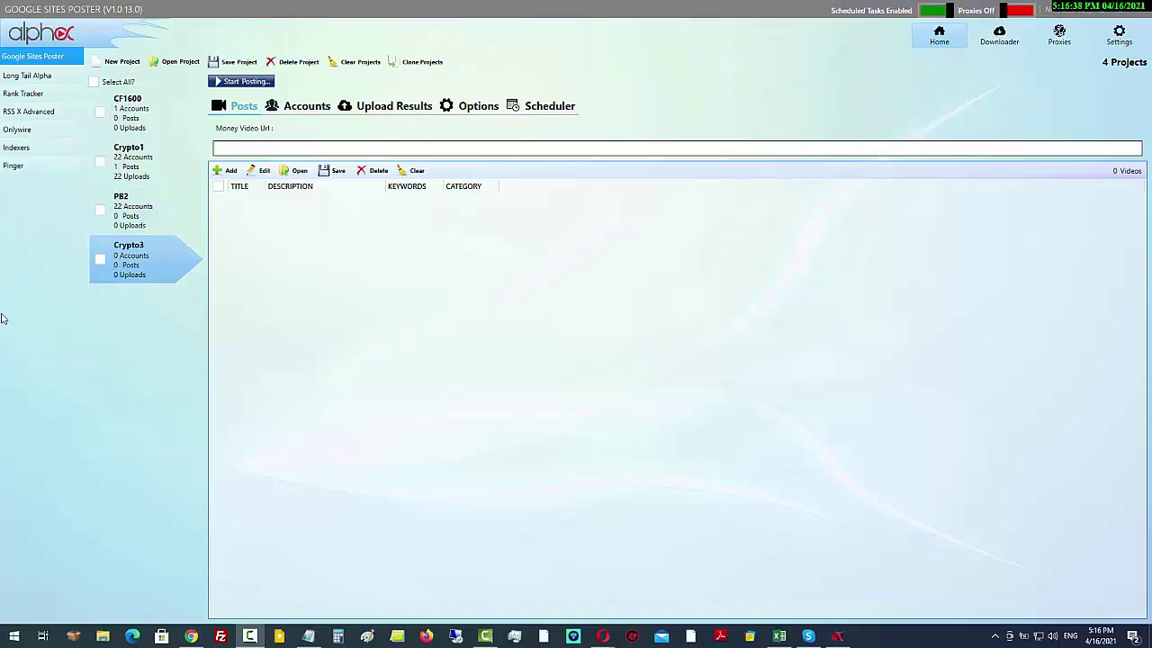
Review Crypto3's account list, then show the project's posting Options page.
click(263, 110)
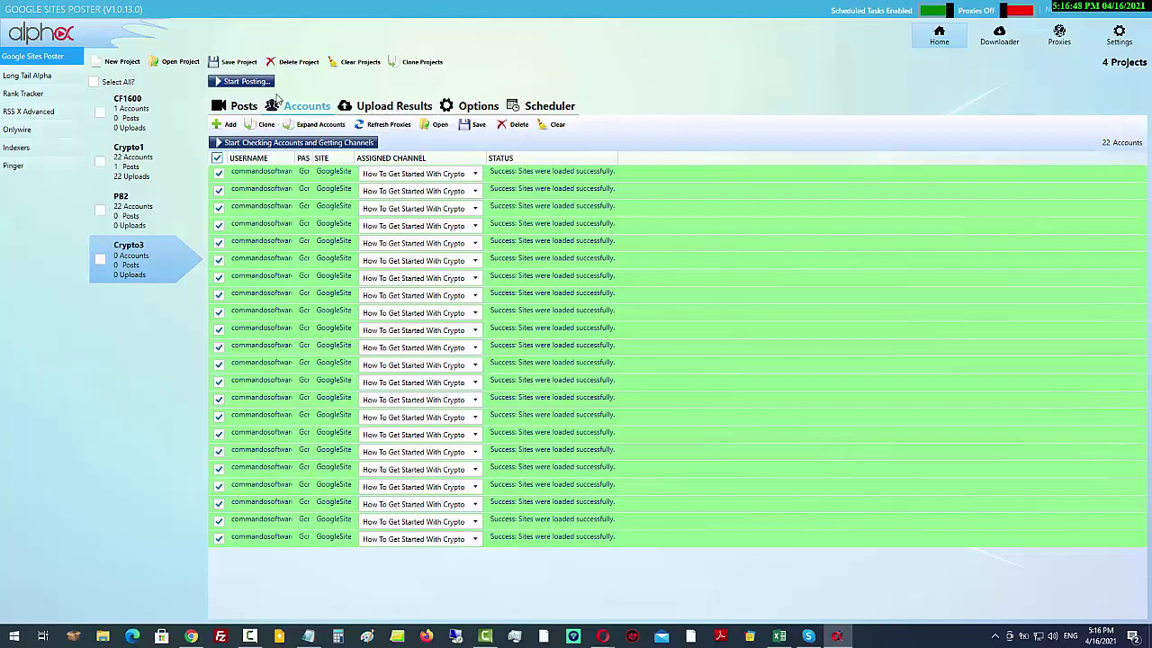
click(481, 110)
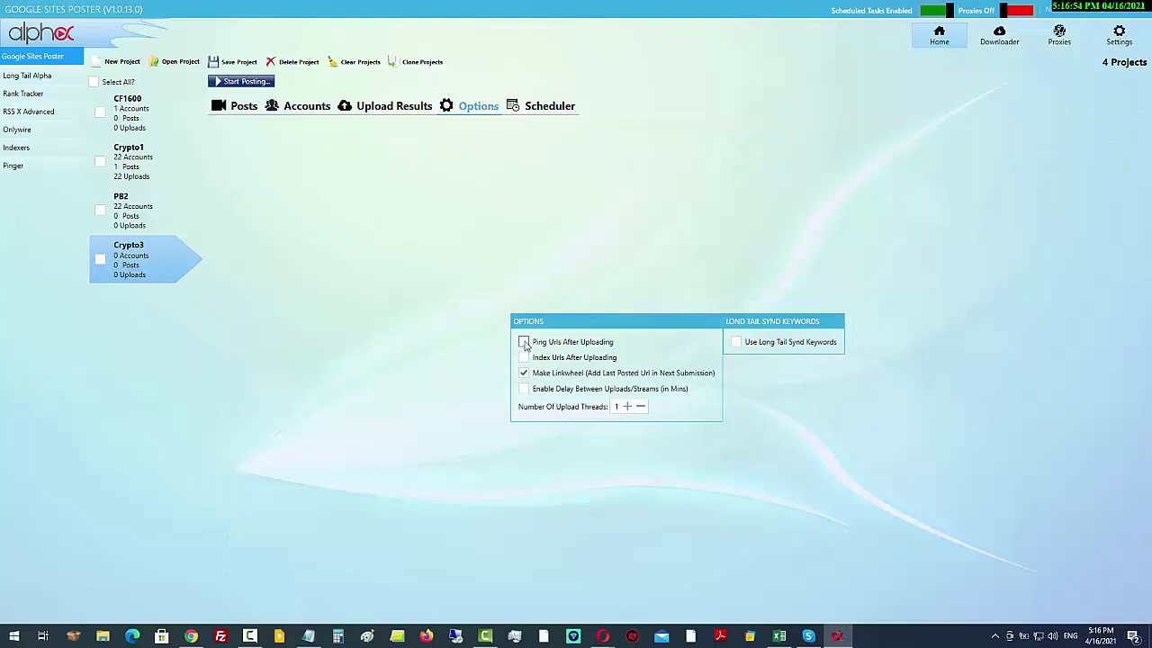
Turn on Ping Urls, turn off Make Linkwheel, and set upload threads to 5.
click(523, 342)
click(524, 376)
click(629, 407)
Title posts with long tail keywords from the Crypto 3 UberS keyword project.
click(736, 342)
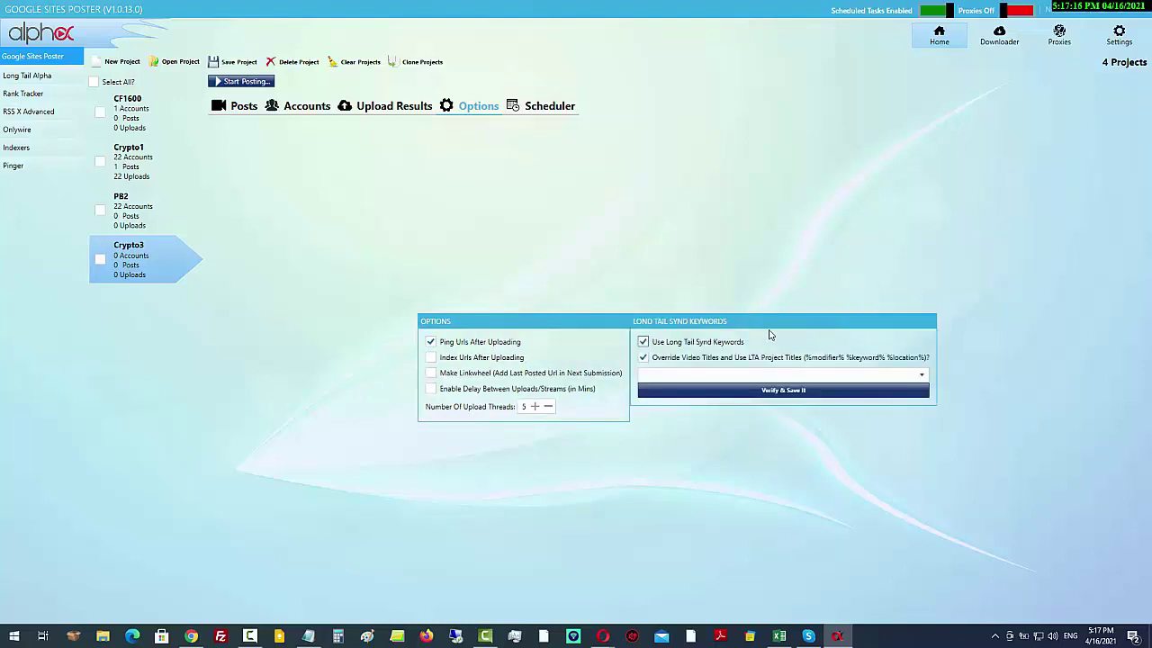
click(867, 376)
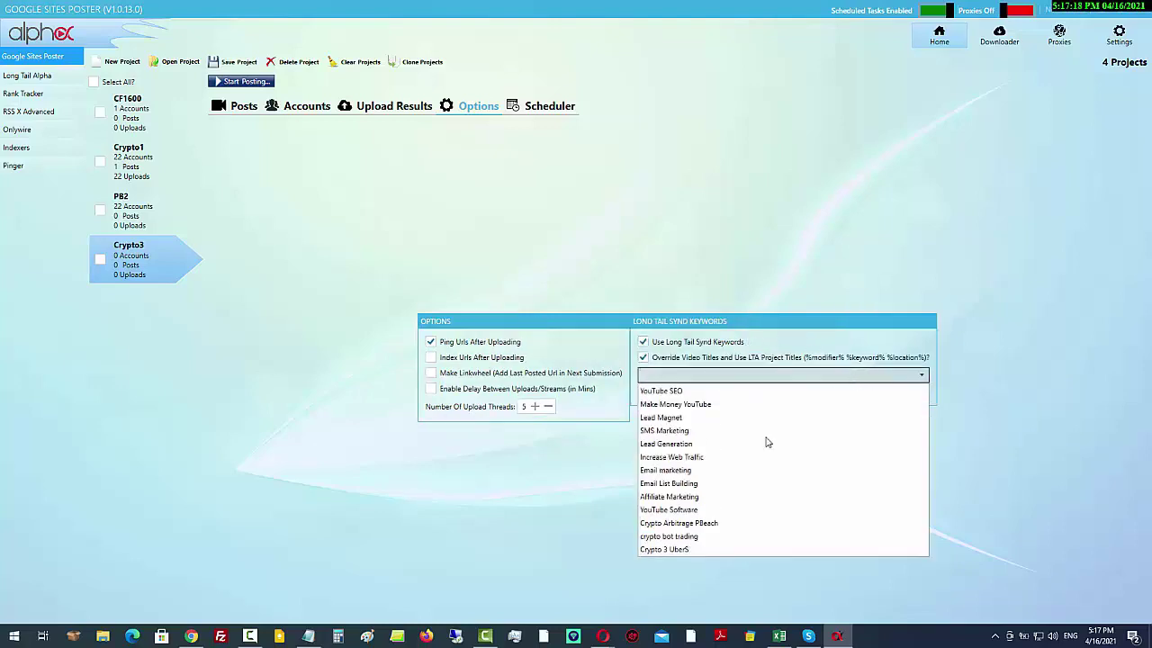
click(657, 550)
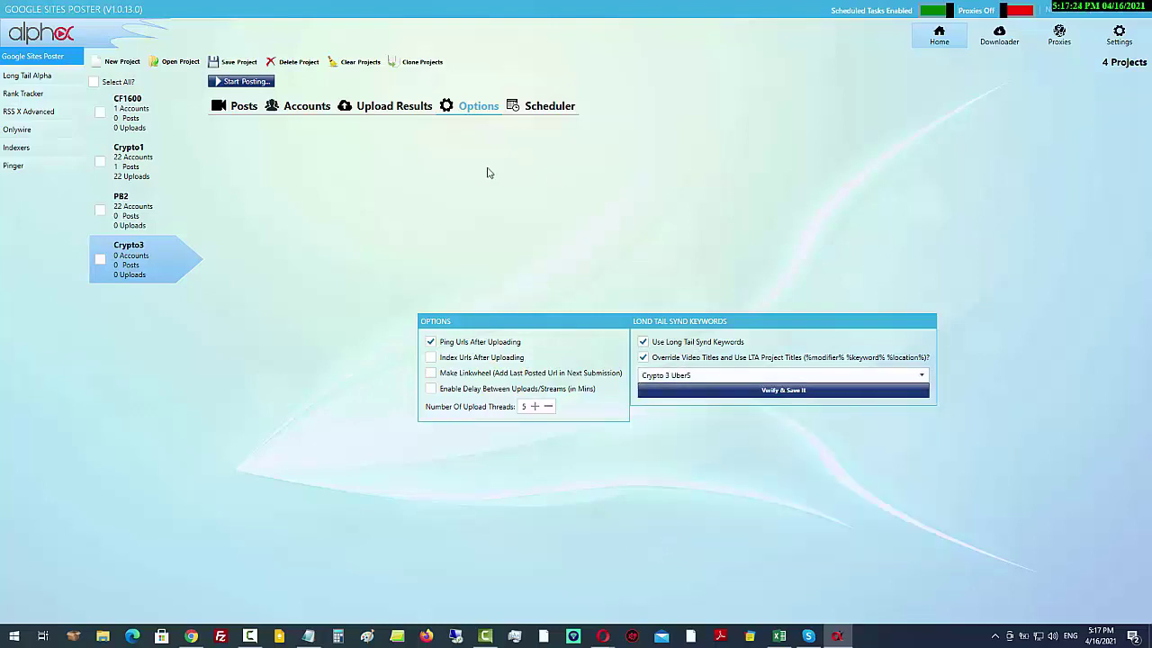
click(24, 78)
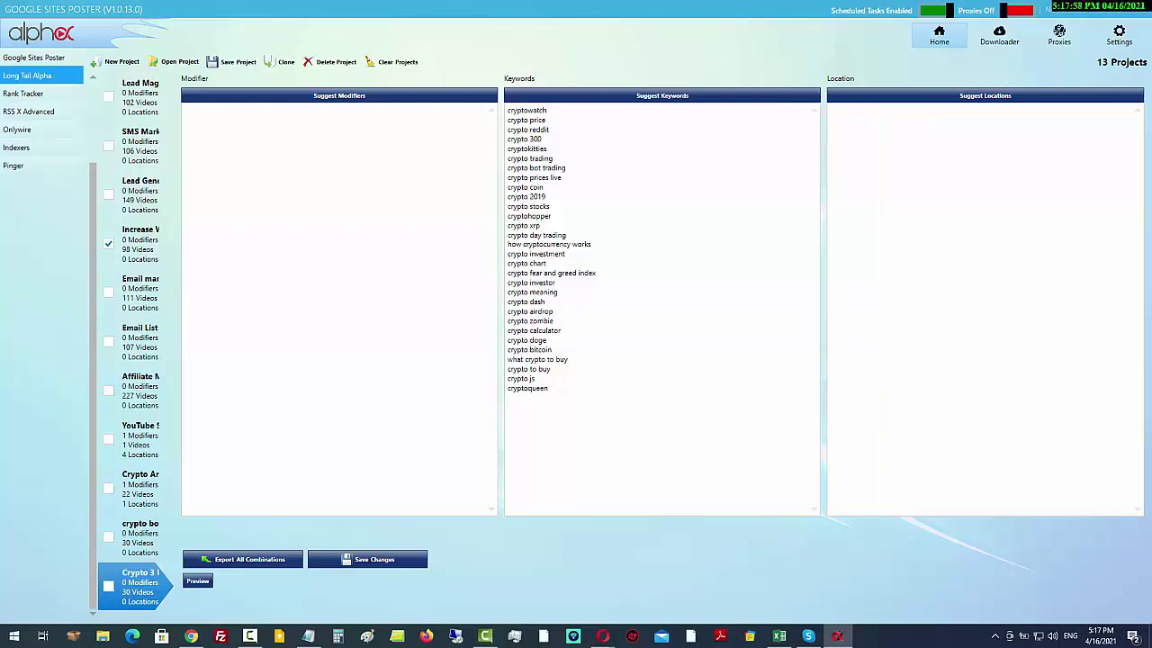
After reviewing the Crypto 3 keywords, switch to Ubersuggest's crypto Keyword Ideas in Opera.
key(alt+Tab)
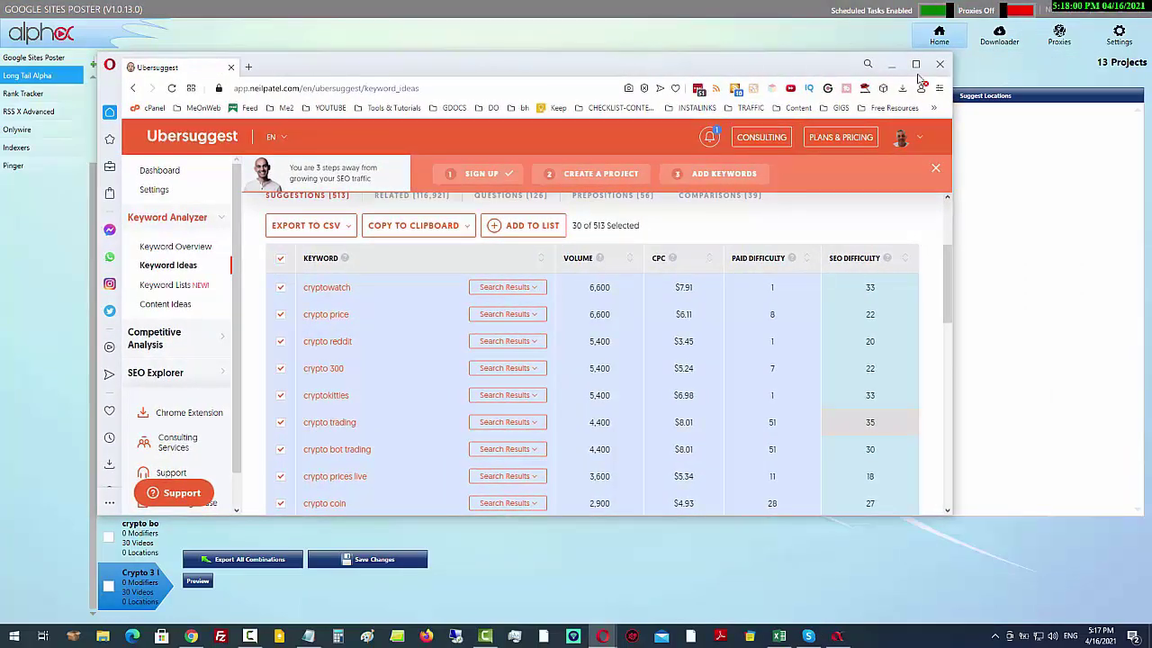
Maximize Opera, check the filter settings and scroll the 30 crypto keywords' difficulty scores.
click(915, 64)
scroll(578, 276, up, 1)
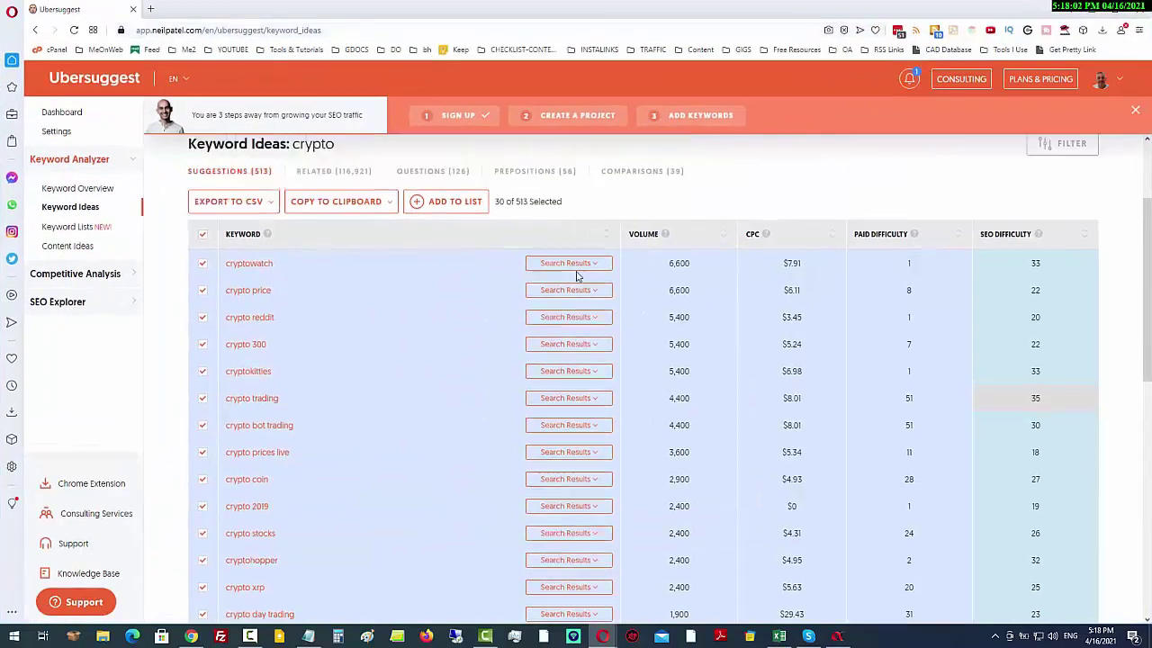
scroll(578, 277, up, 2)
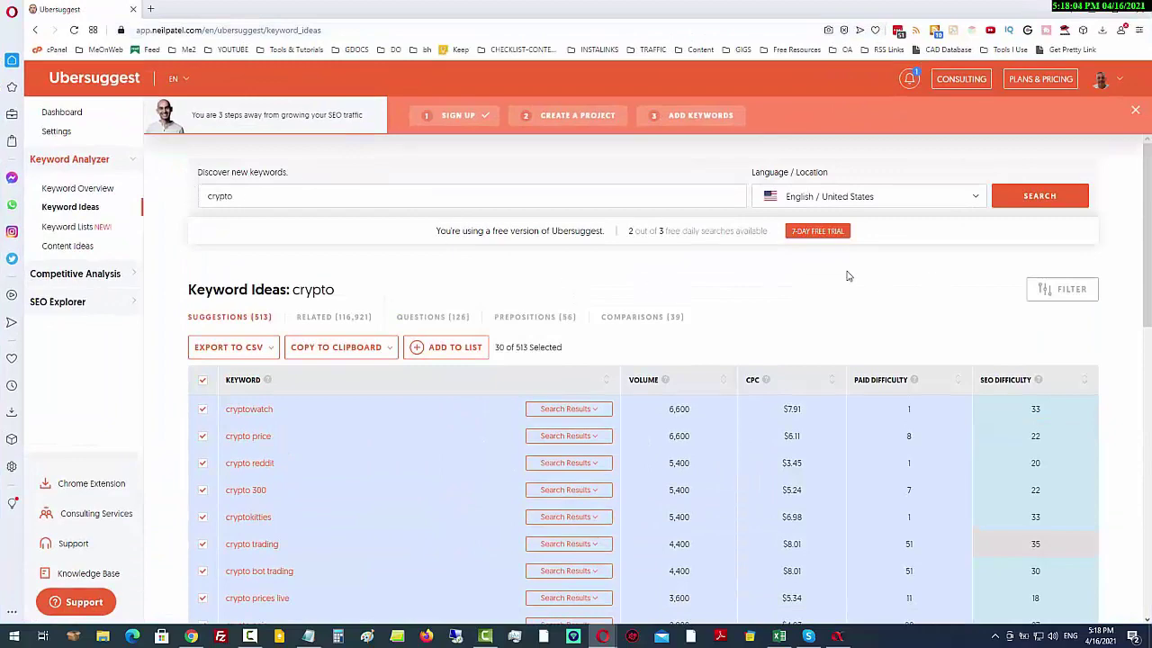
scroll(837, 279, down, 2)
scroll(990, 290, up, 2)
click(1062, 290)
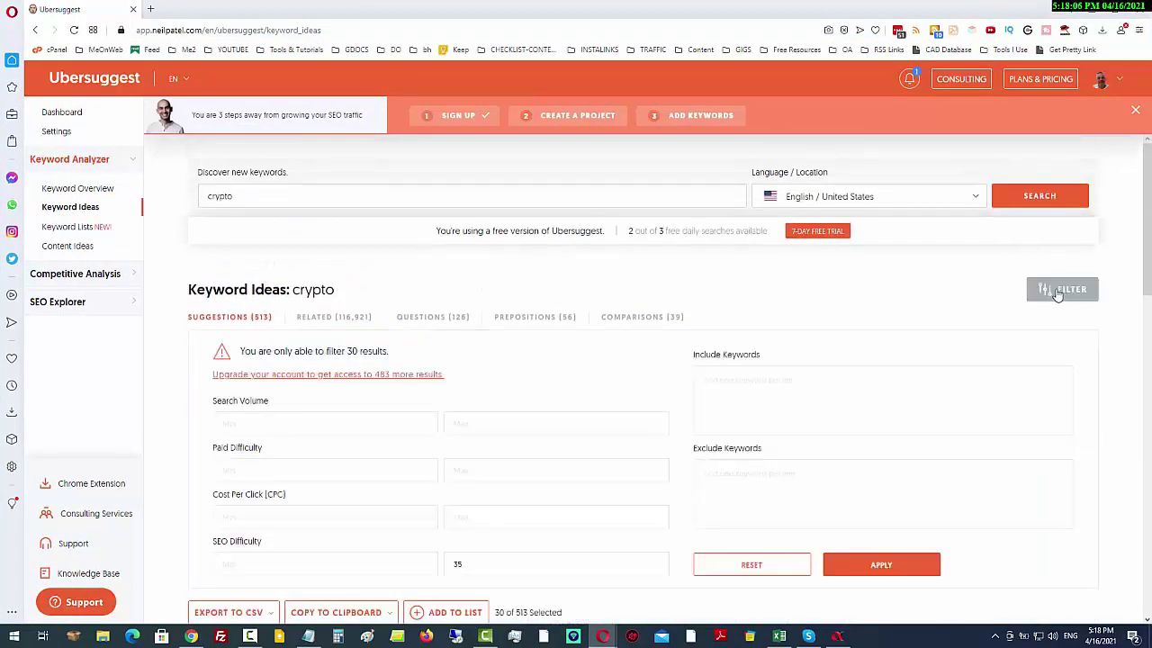
scroll(820, 314, down, 3)
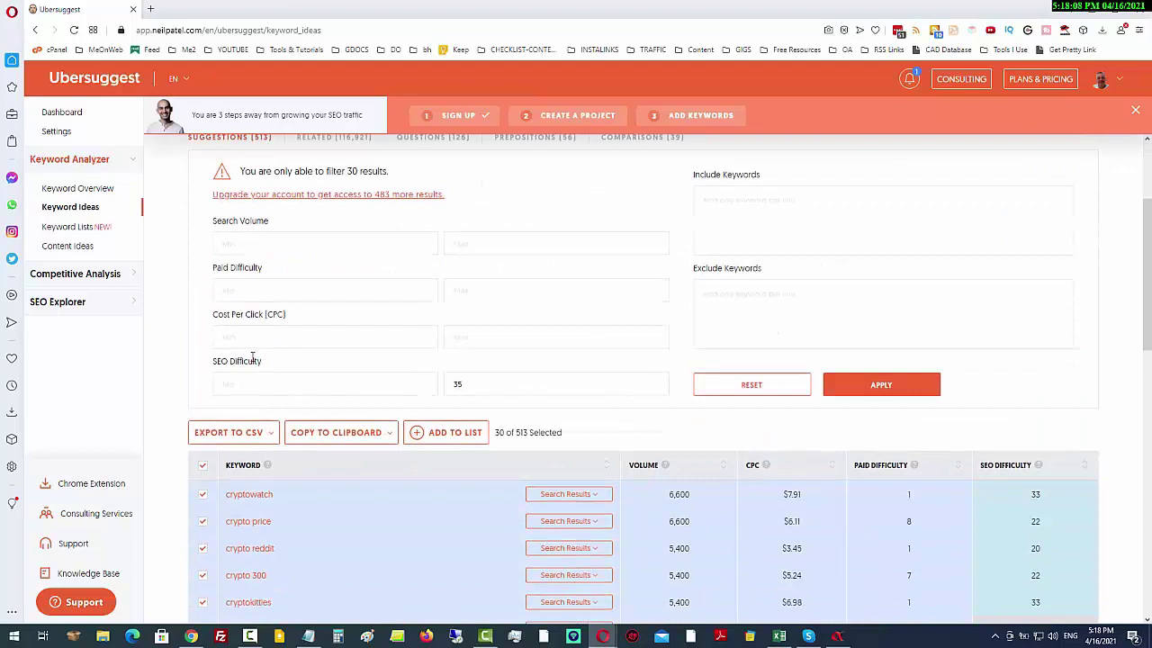
scroll(476, 386, up, 2)
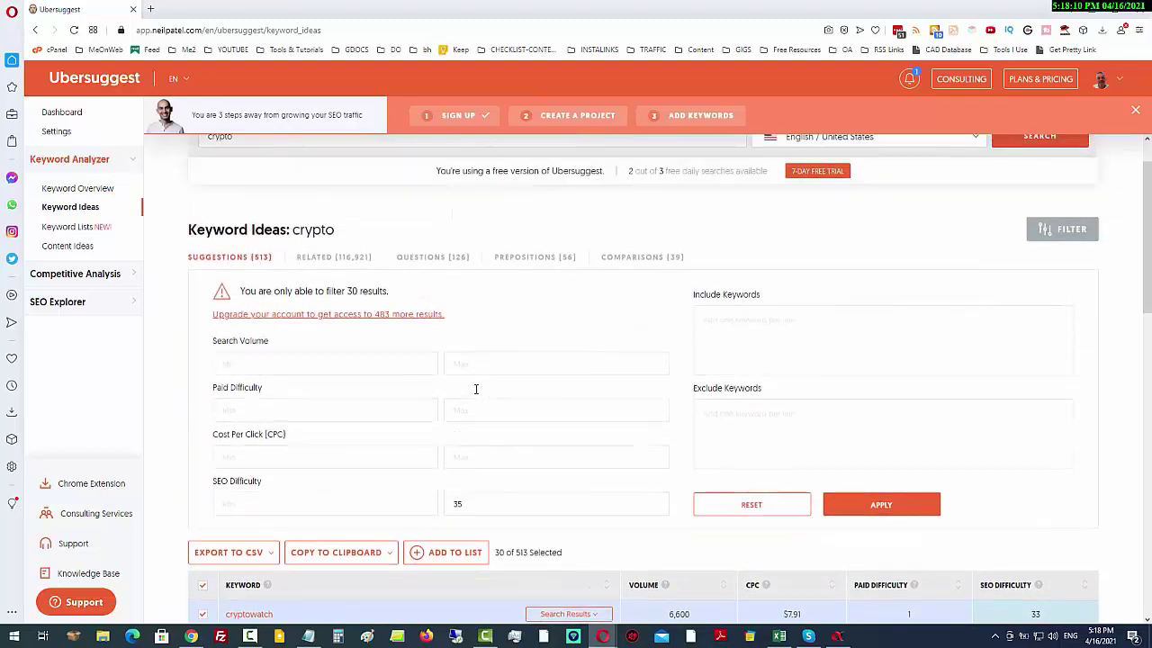
click(1065, 229)
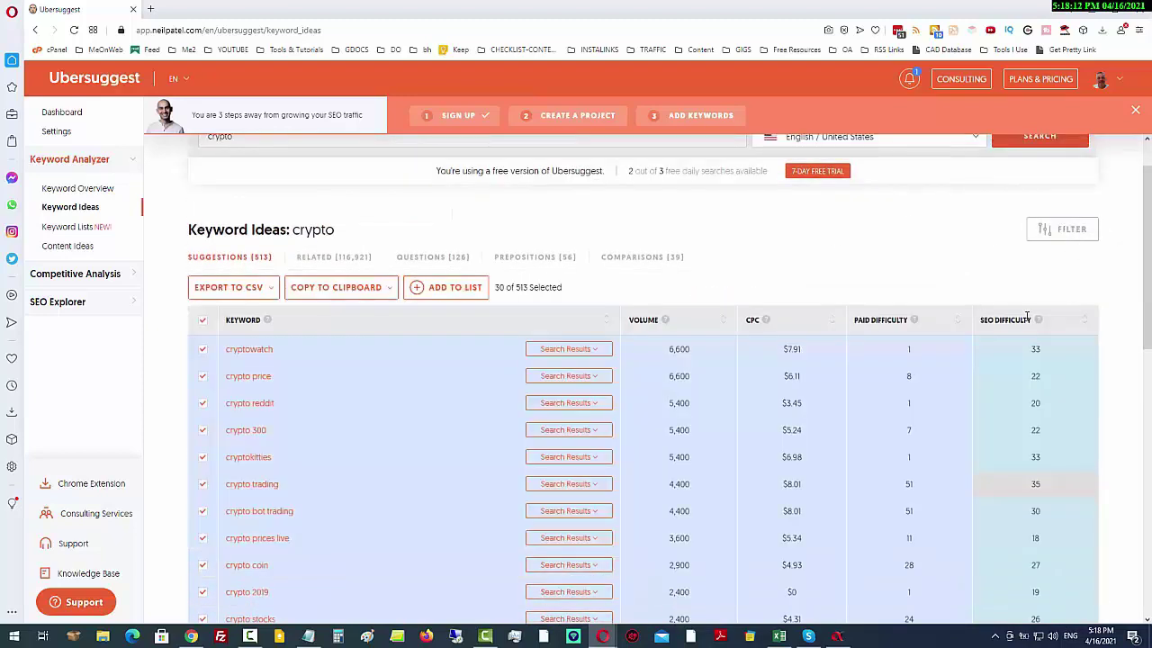
scroll(1007, 314, down, 2)
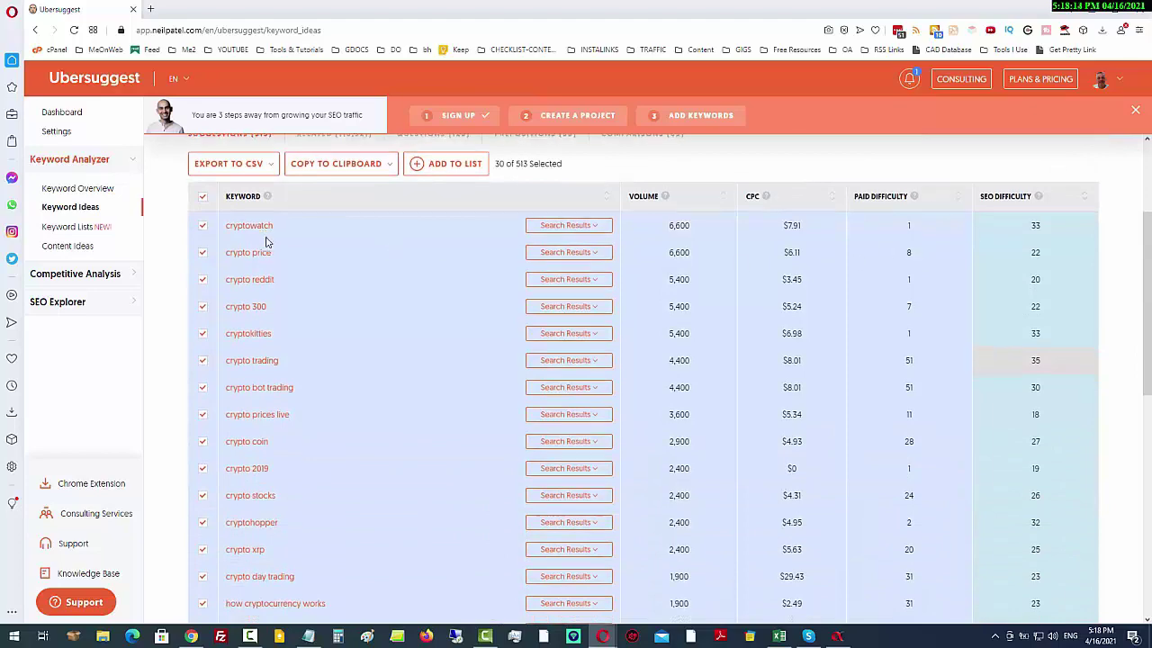
scroll(270, 245, down, 2)
scroll(267, 517, down, 3)
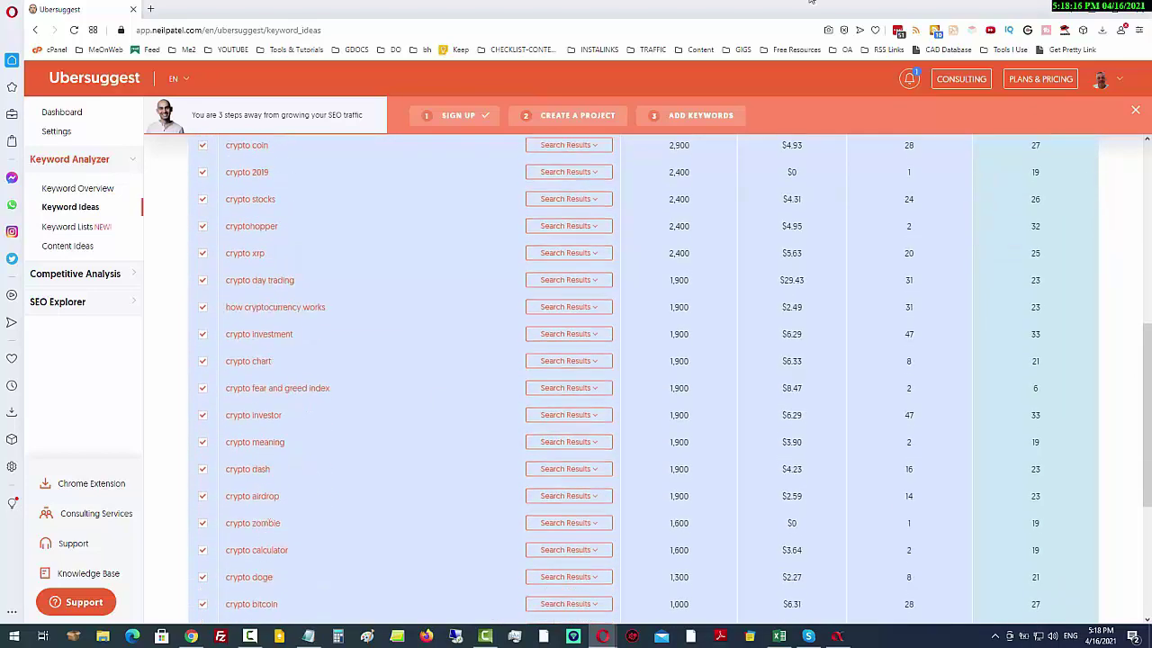
key(alt+Tab)
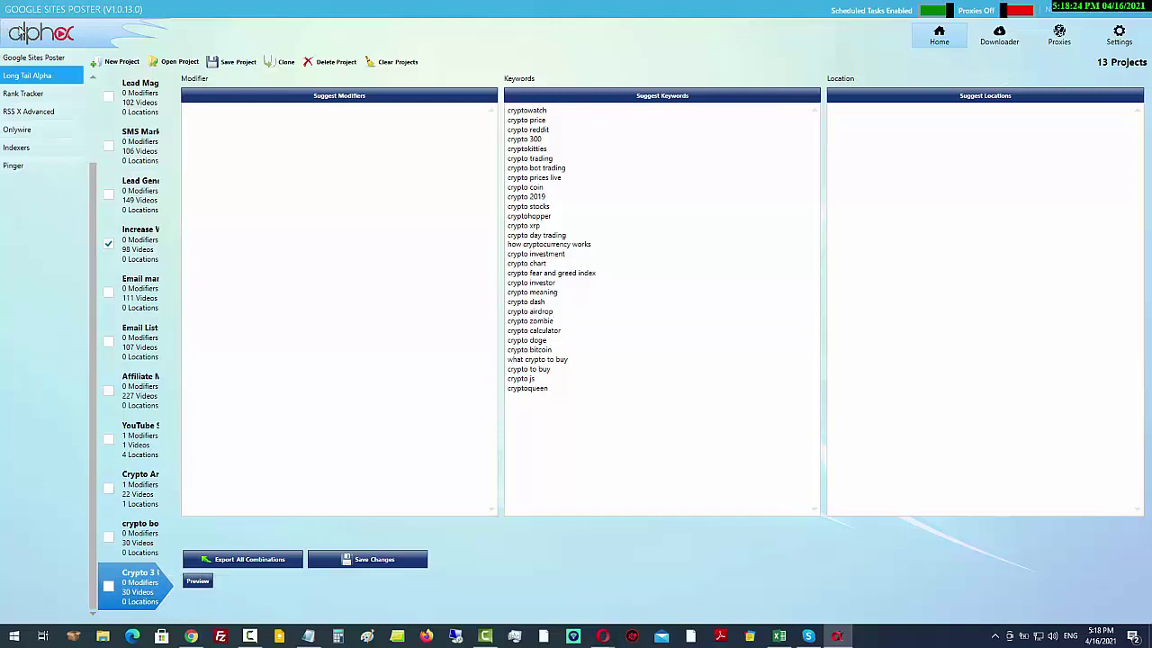
Go back to Google Sites Poster to show Crypto3's Options with 5 threads.
click(44, 57)
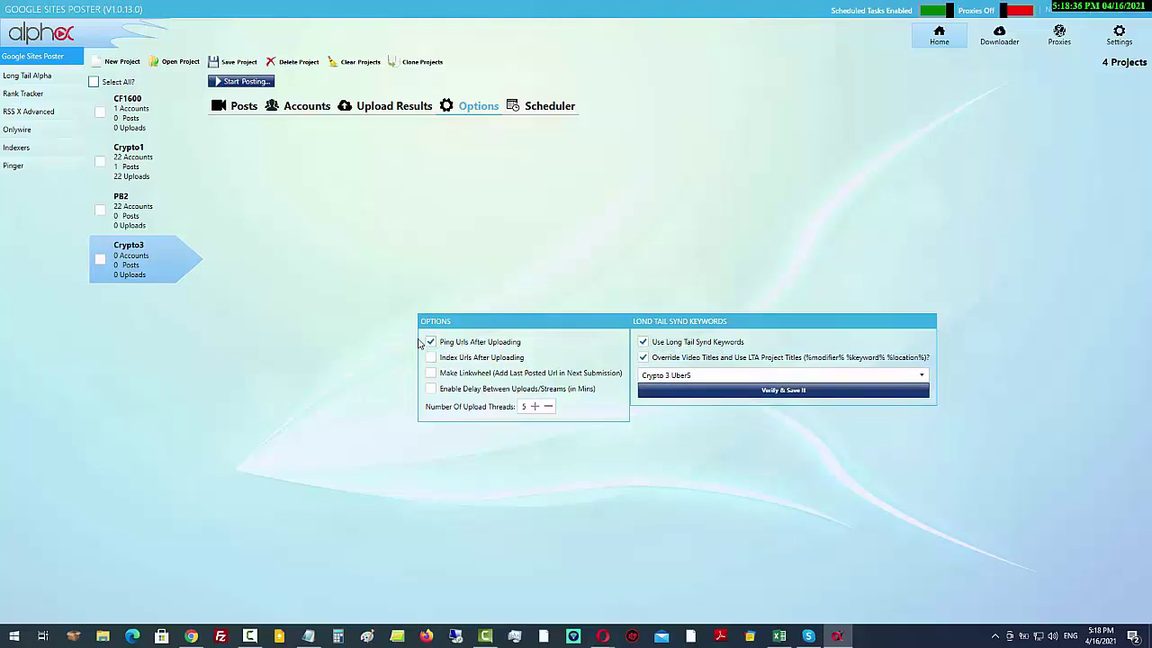
Paste the crypto-arbitrage-palm-beach Google Site address as Crypto3's Money Video Url.
click(246, 108)
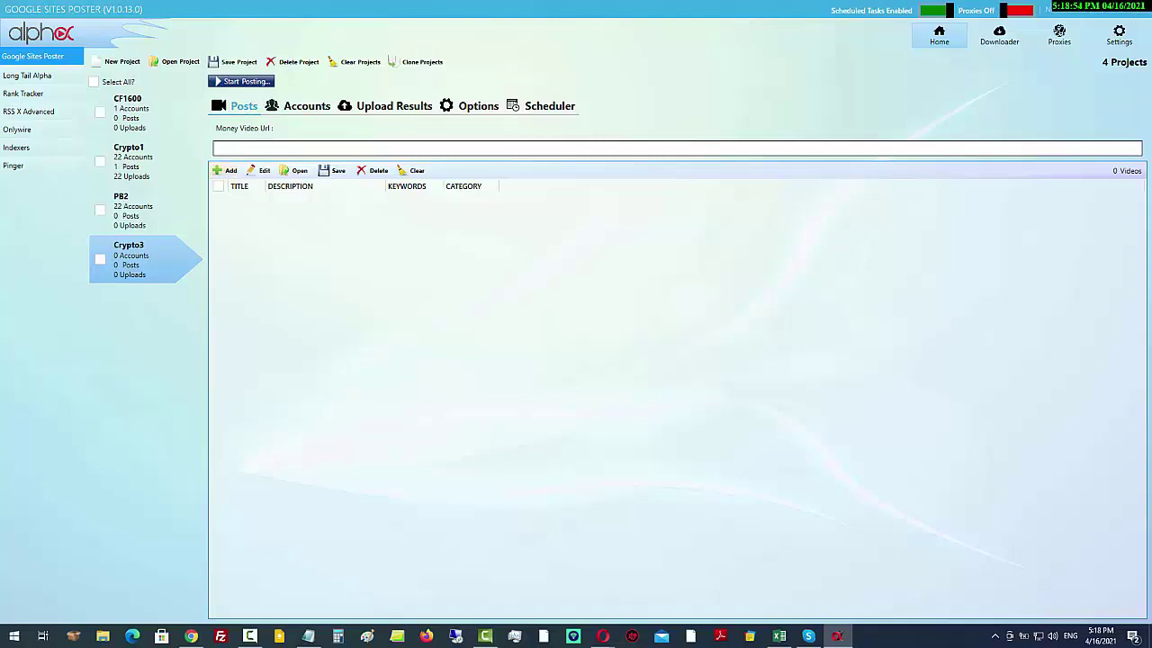
click(191, 636)
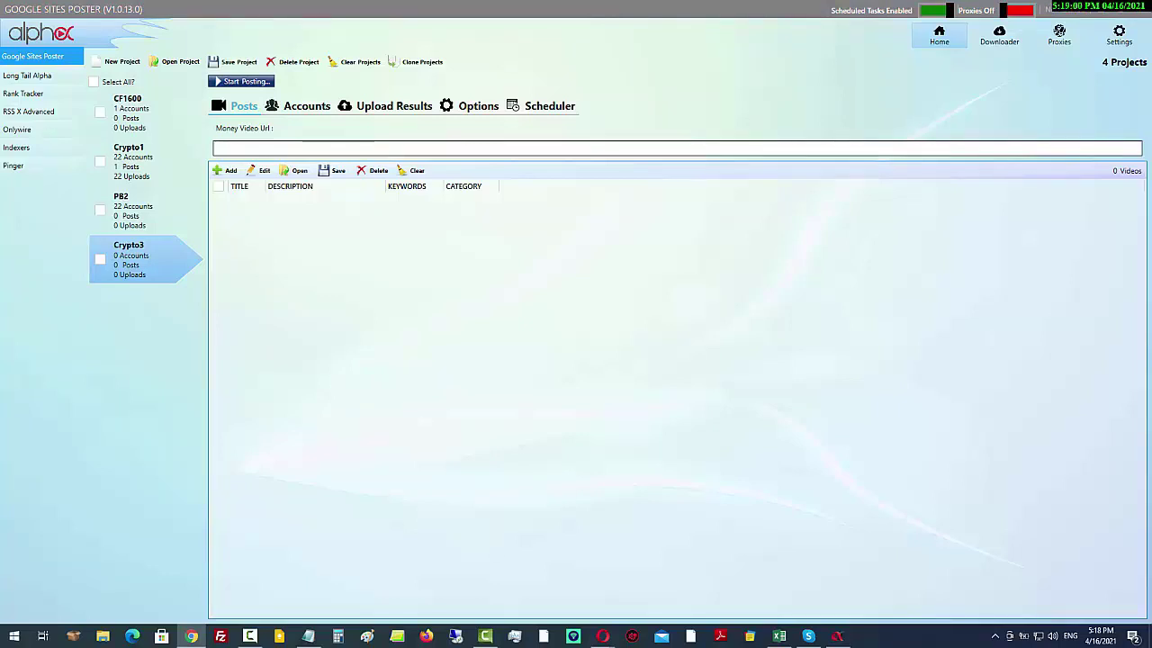
right_click(364, 147)
click(391, 195)
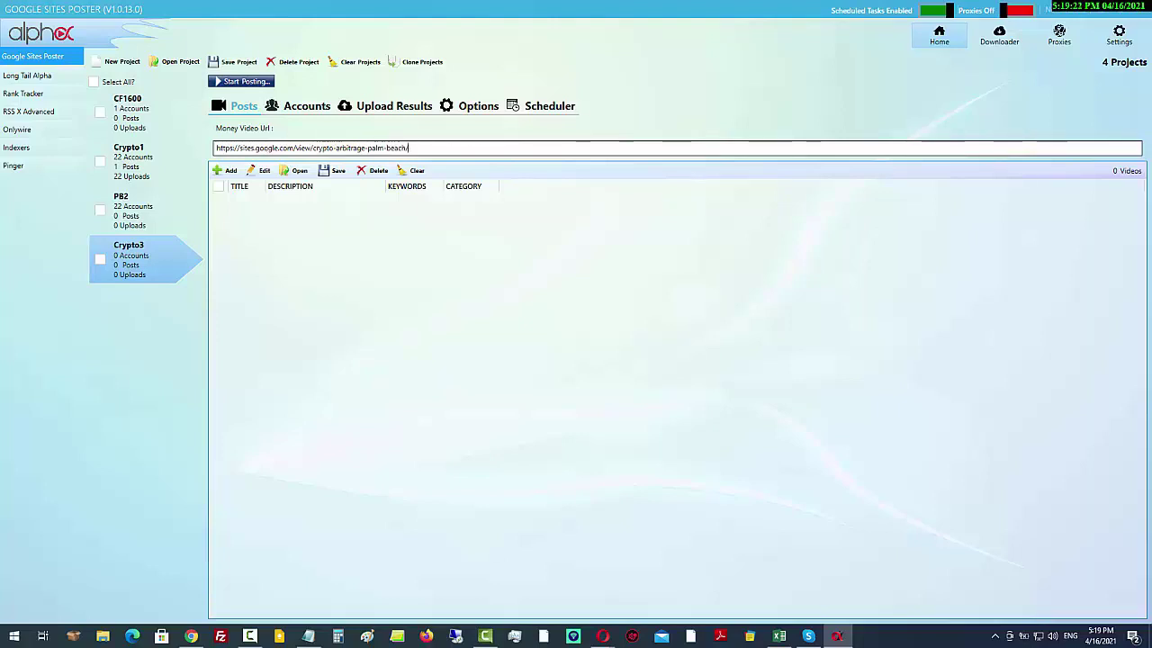
key(alt+Tab)
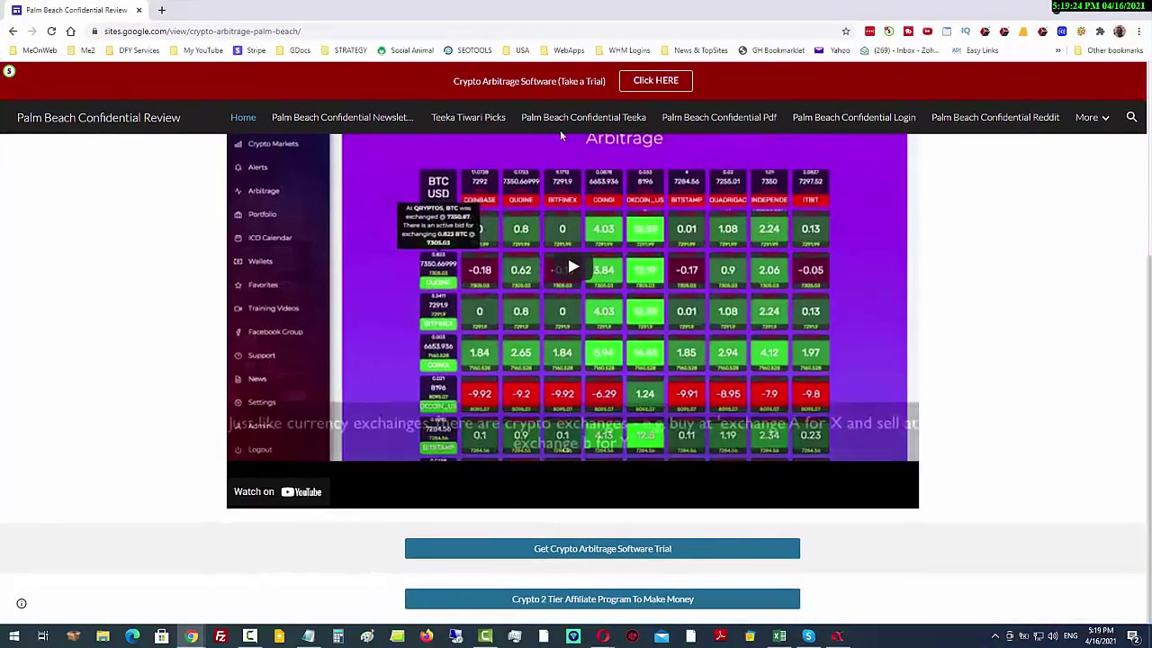
Scroll the Palm Beach Confidential Review page to check its video, then return to Alphax.
scroll(562, 135, up, 3)
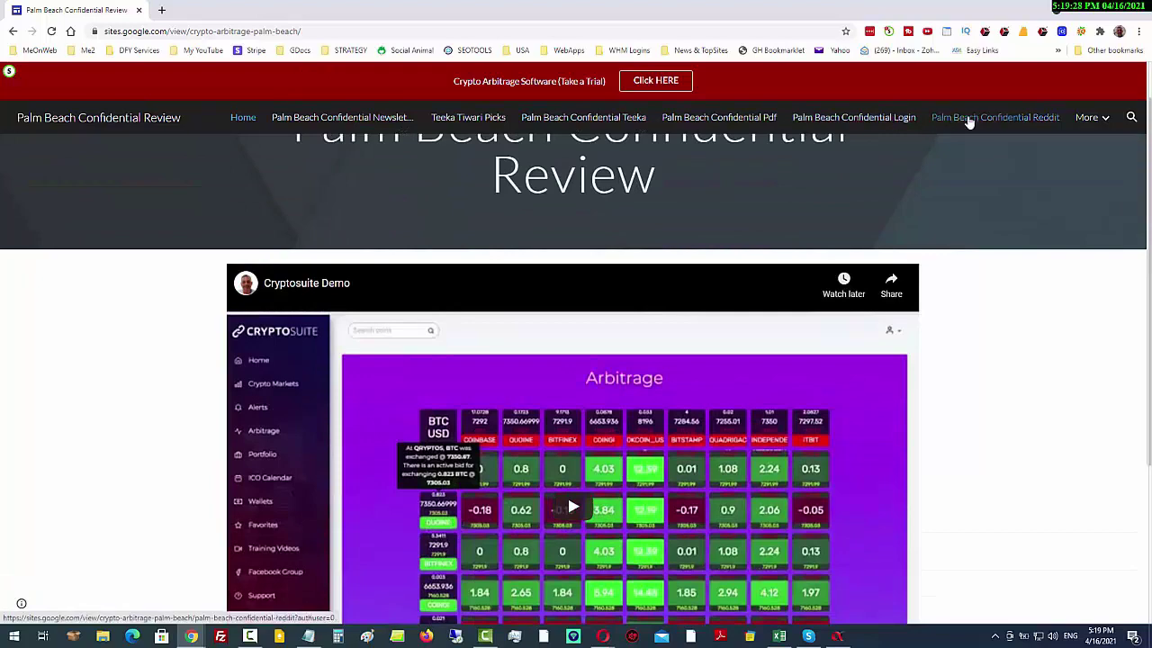
scroll(321, 155, down, 2)
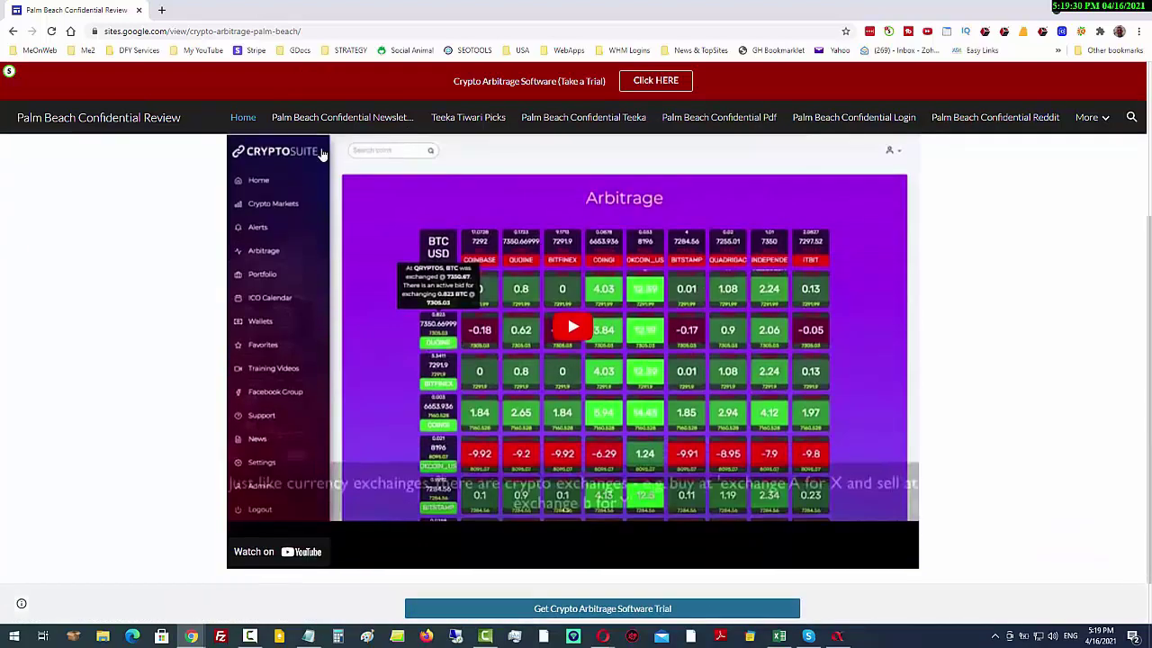
key(alt+Tab)
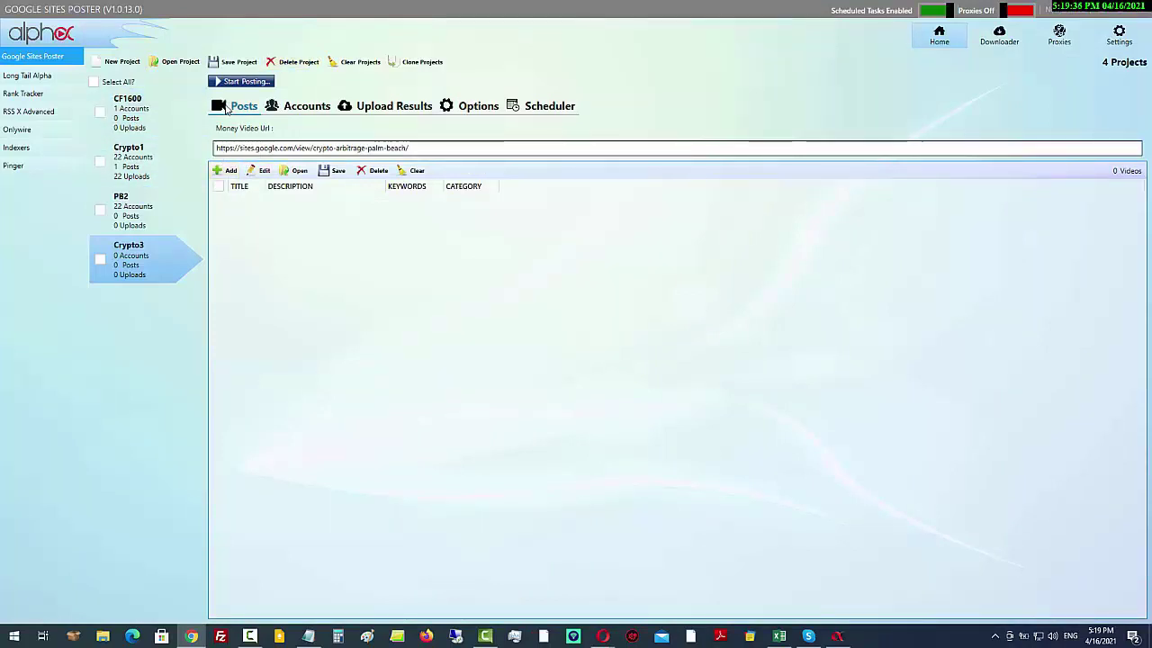
Start a new Crypto3 post, close the content fetcher unused, and open Multi Media Search.
click(229, 172)
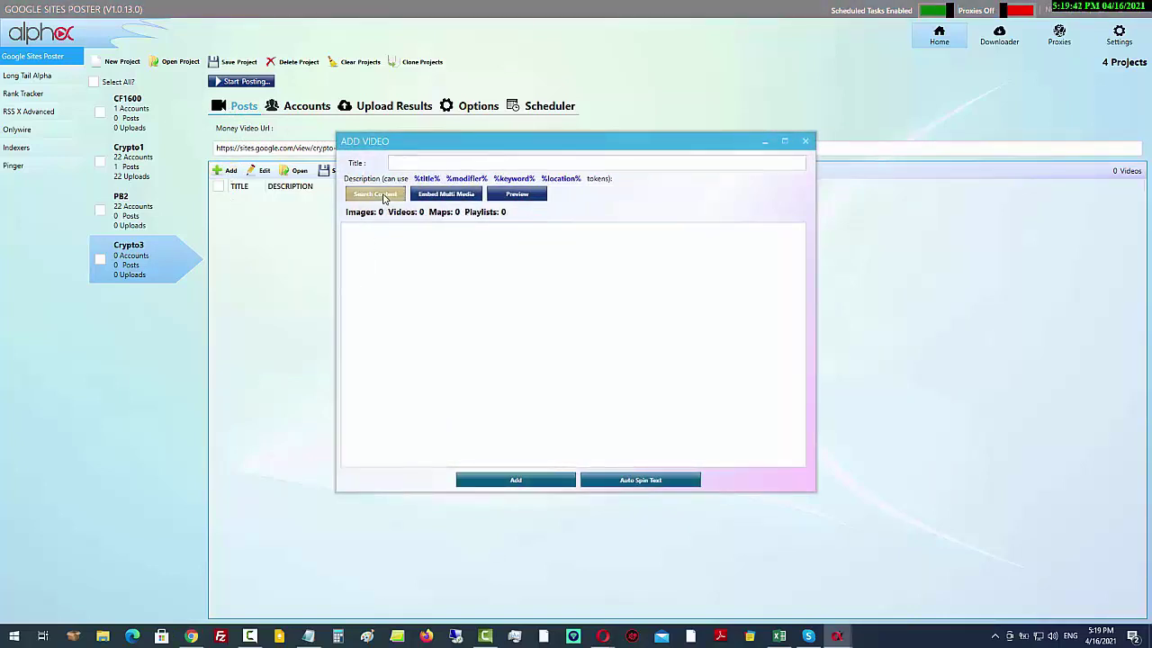
click(384, 198)
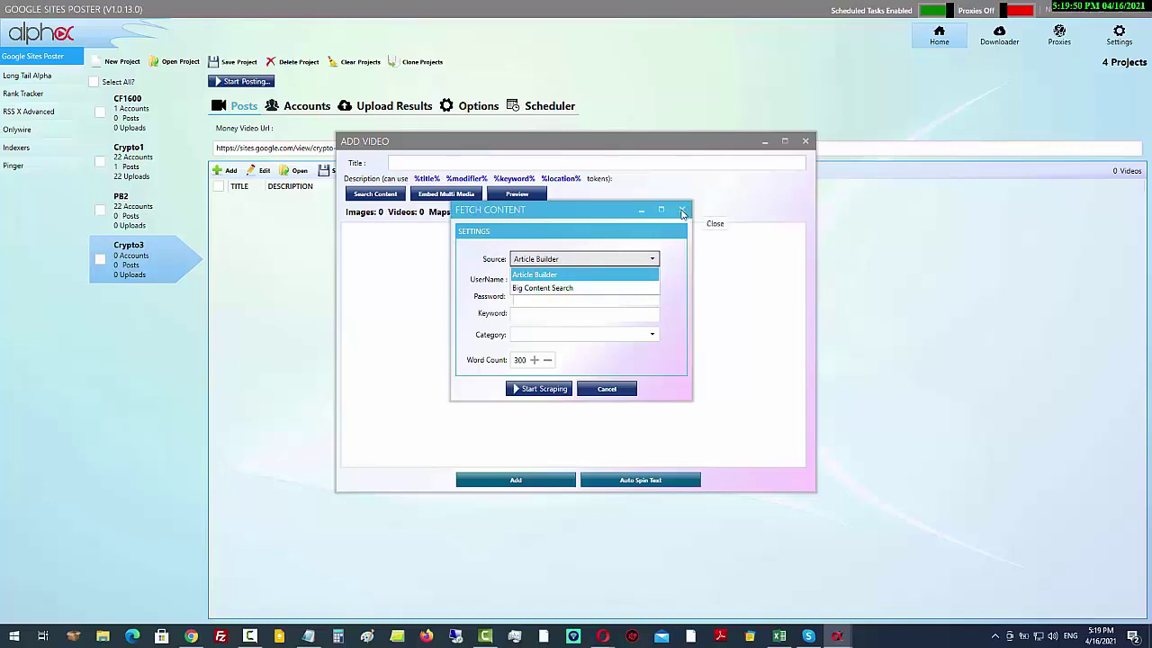
click(684, 213)
click(683, 210)
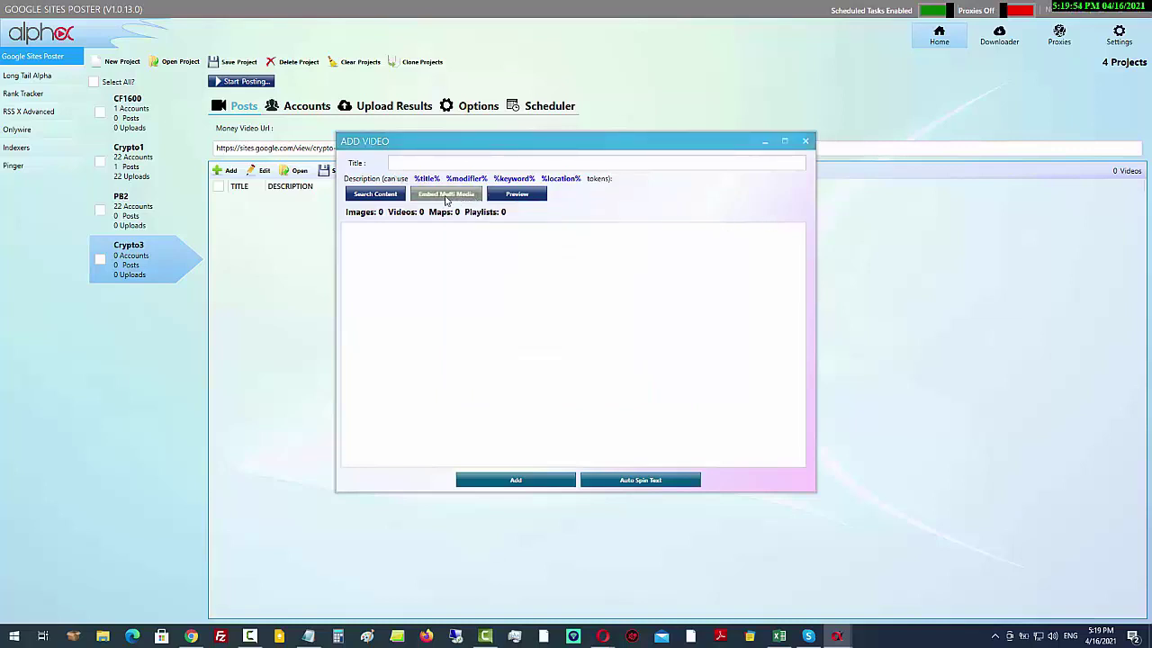
click(461, 199)
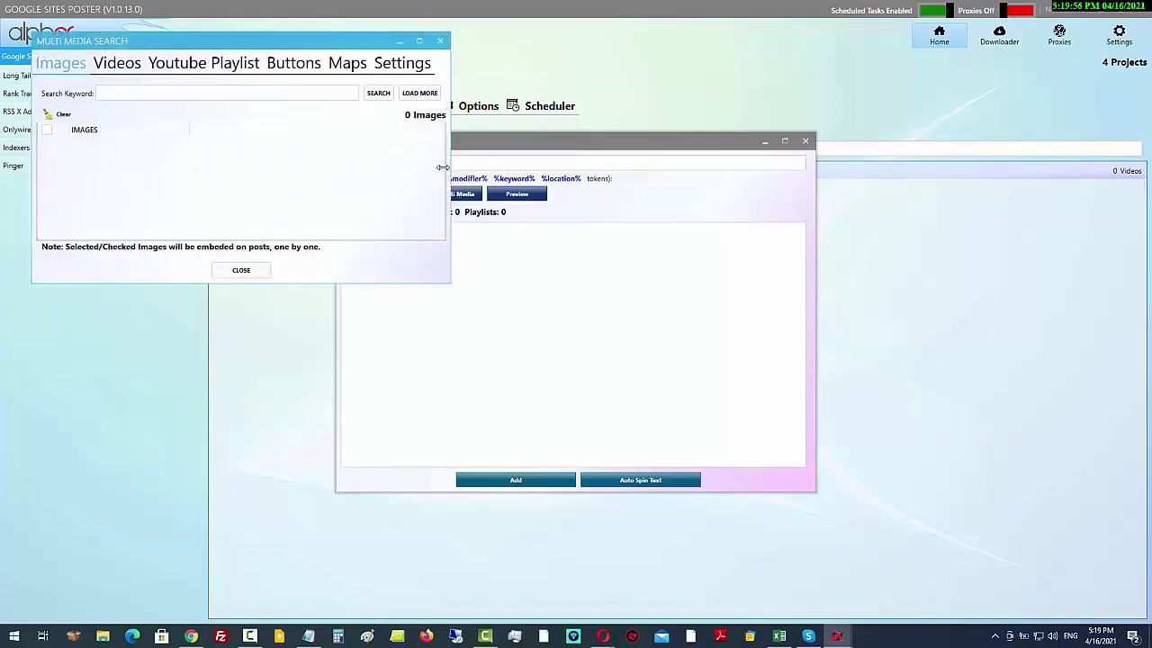
Maximize Multi Media Search, browse its Video, Playlist, CTA and Maps sections, and save the API settings.
click(419, 41)
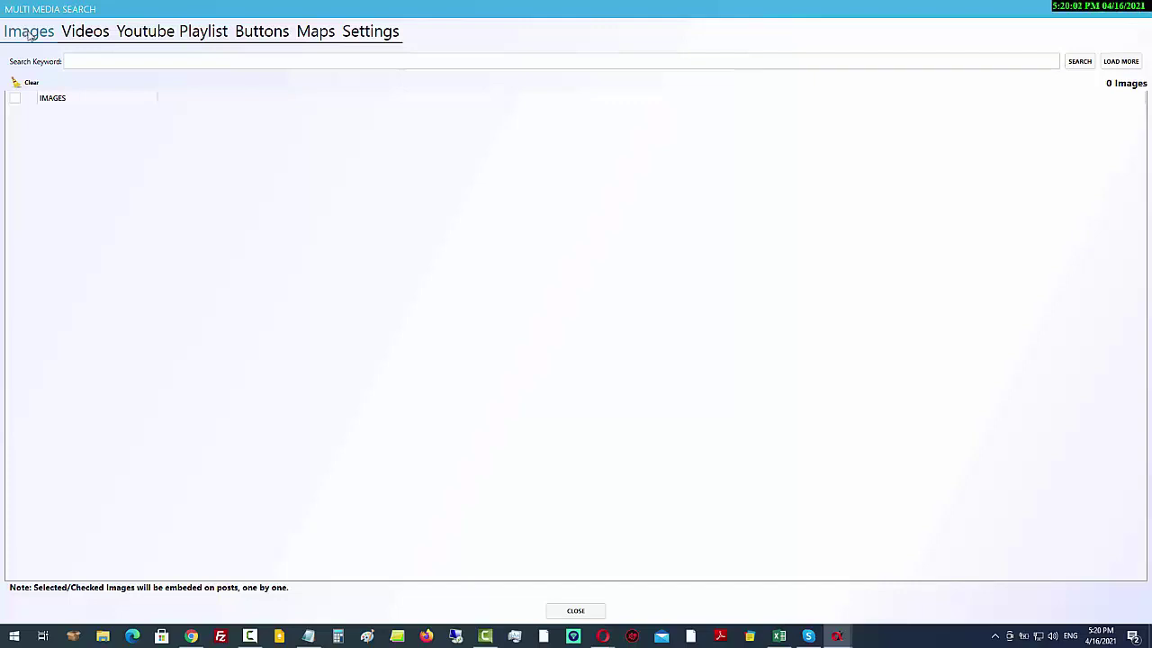
click(171, 31)
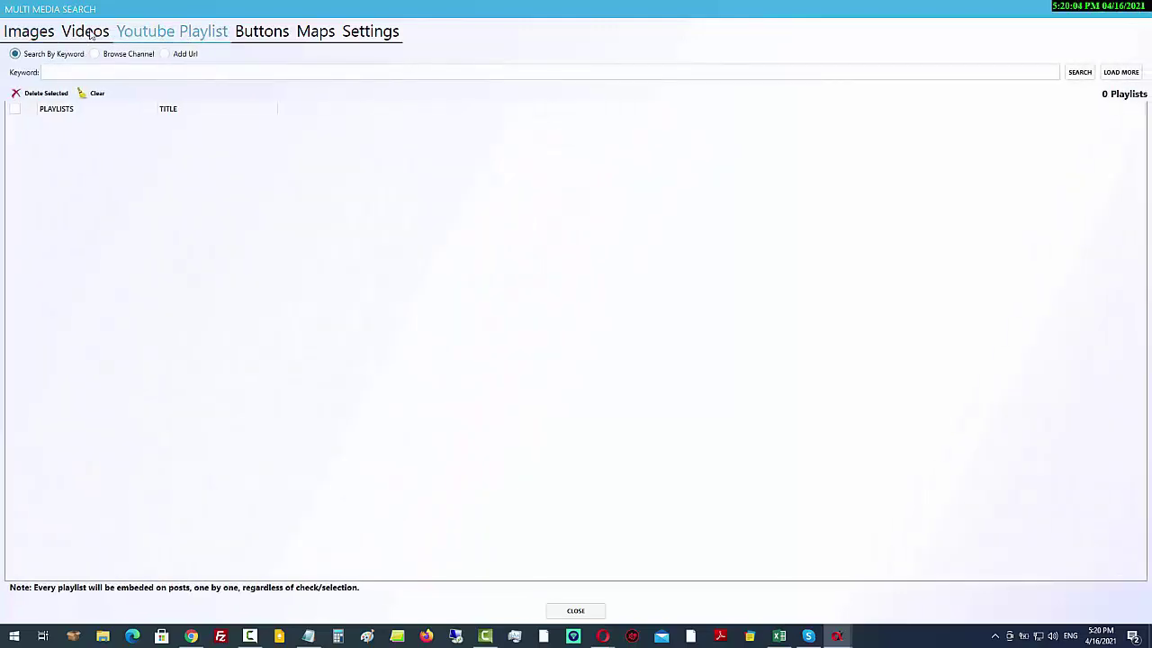
click(90, 34)
click(254, 35)
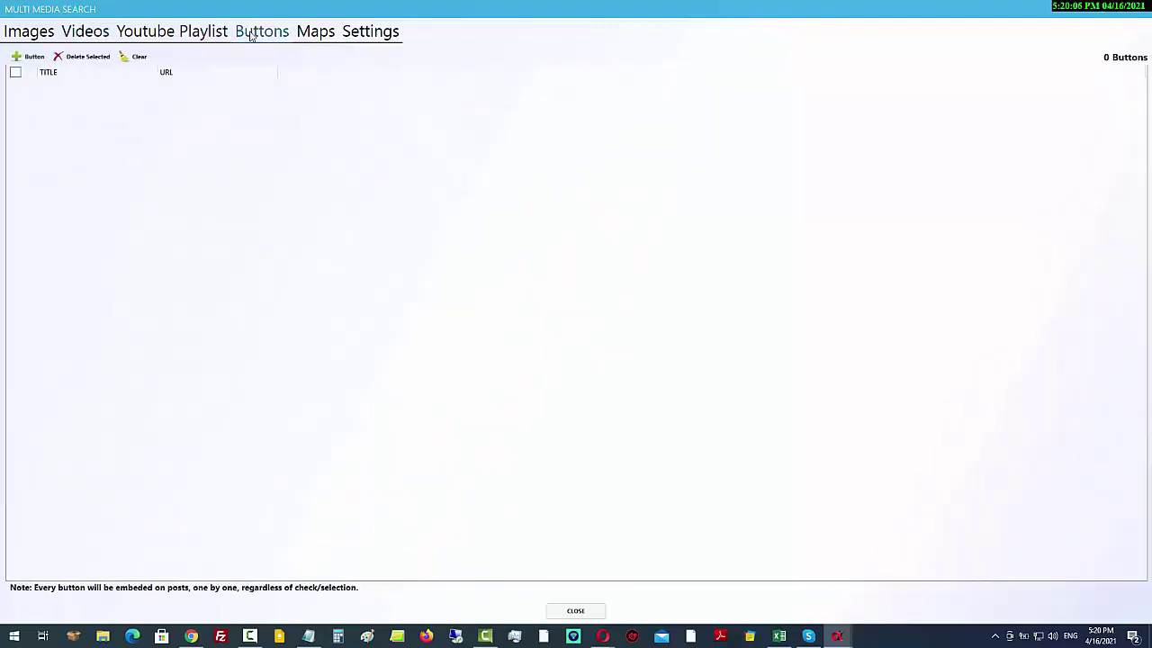
click(312, 34)
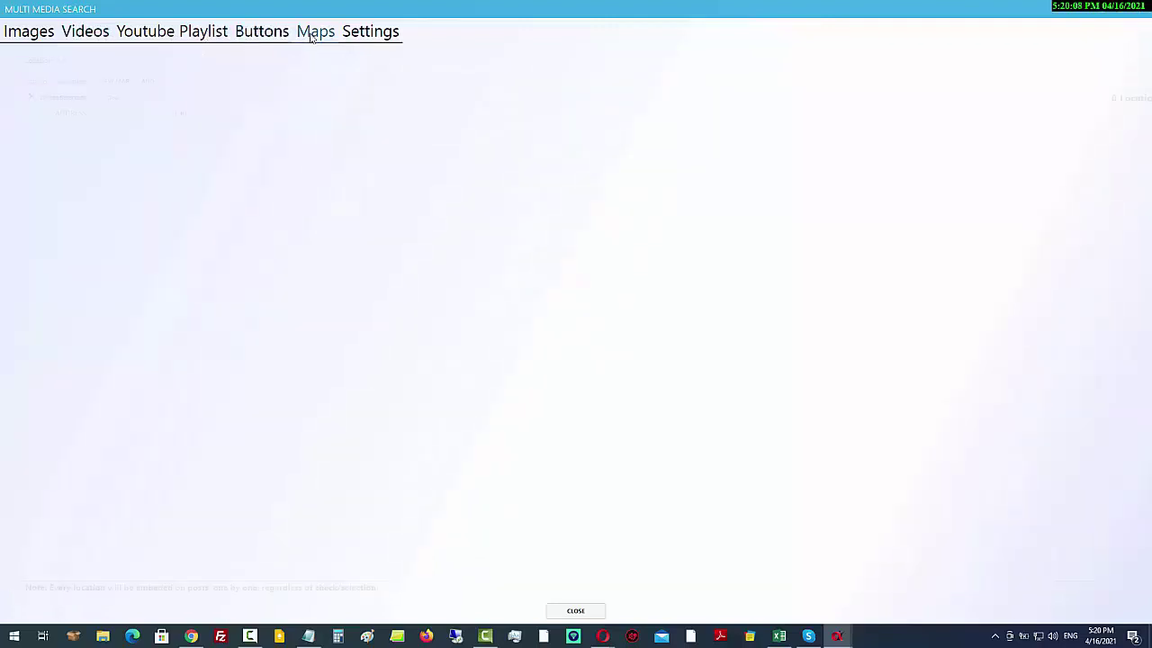
click(373, 36)
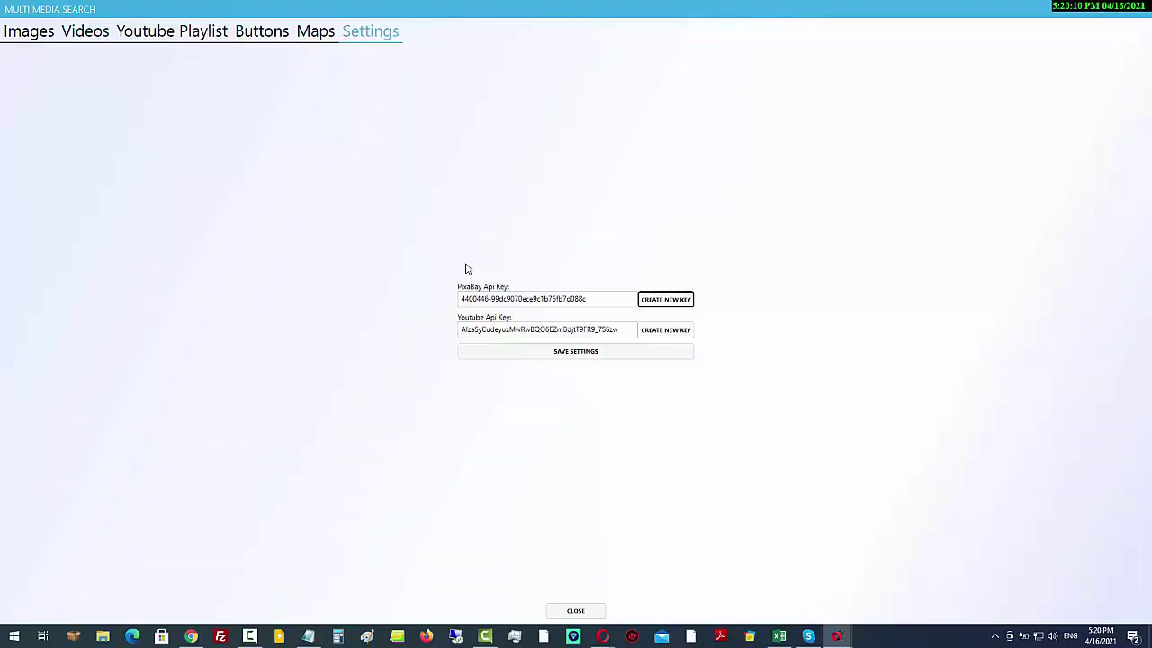
click(607, 352)
Save the API key settings again and return to the Images search keyword field.
click(90, 33)
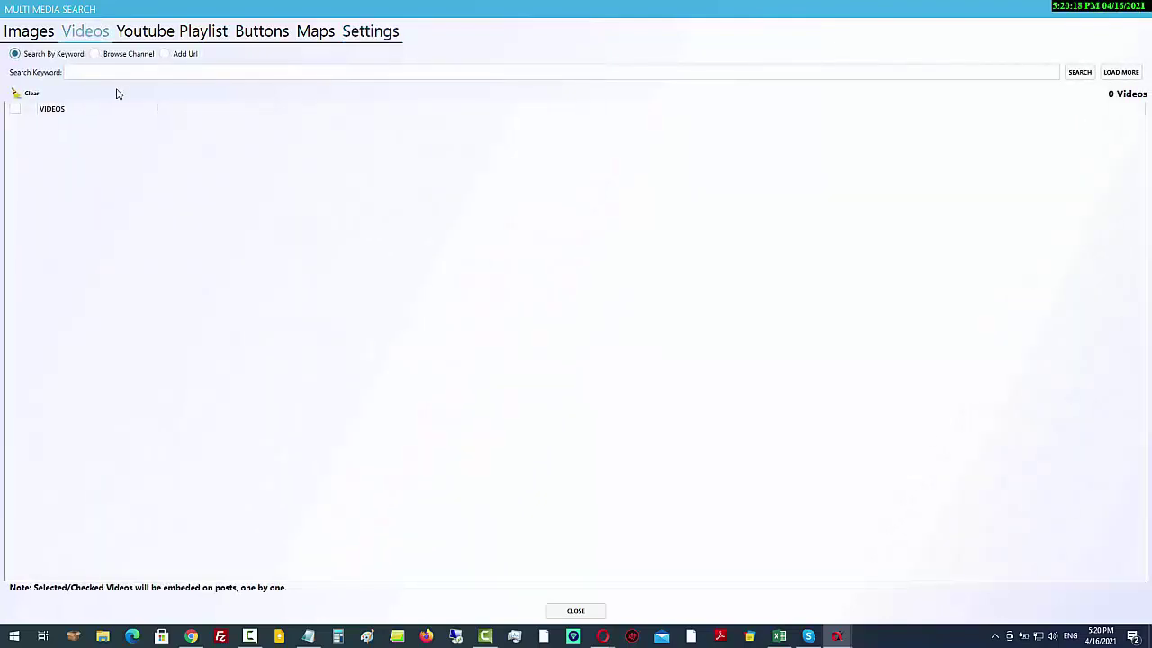
click(359, 40)
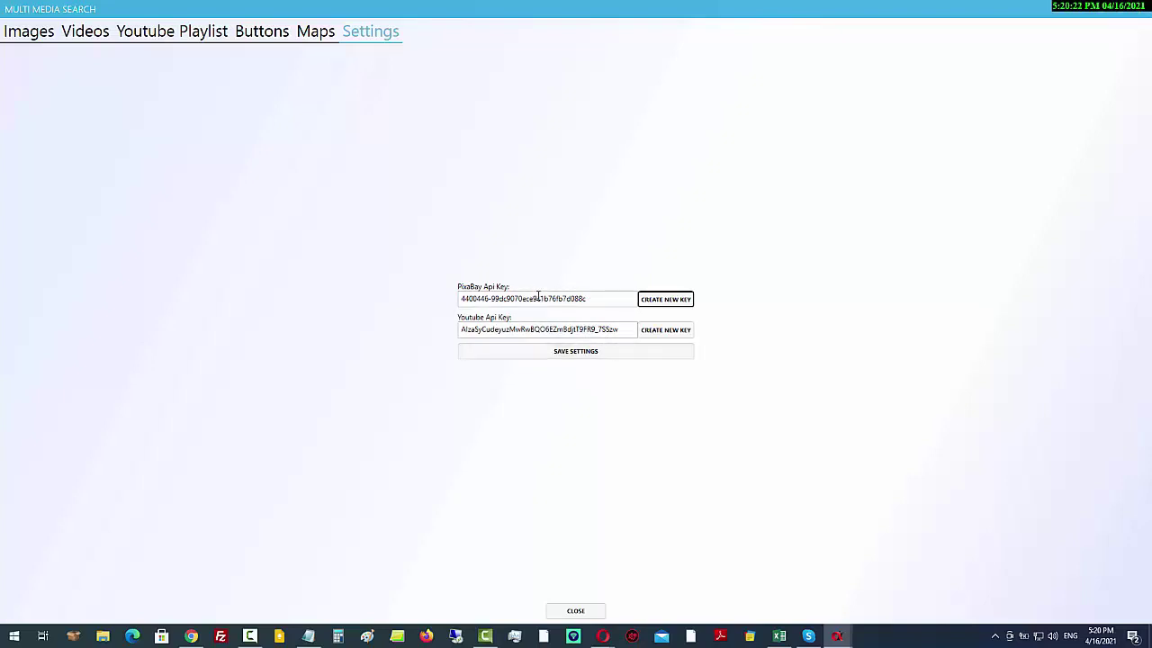
click(537, 351)
click(76, 36)
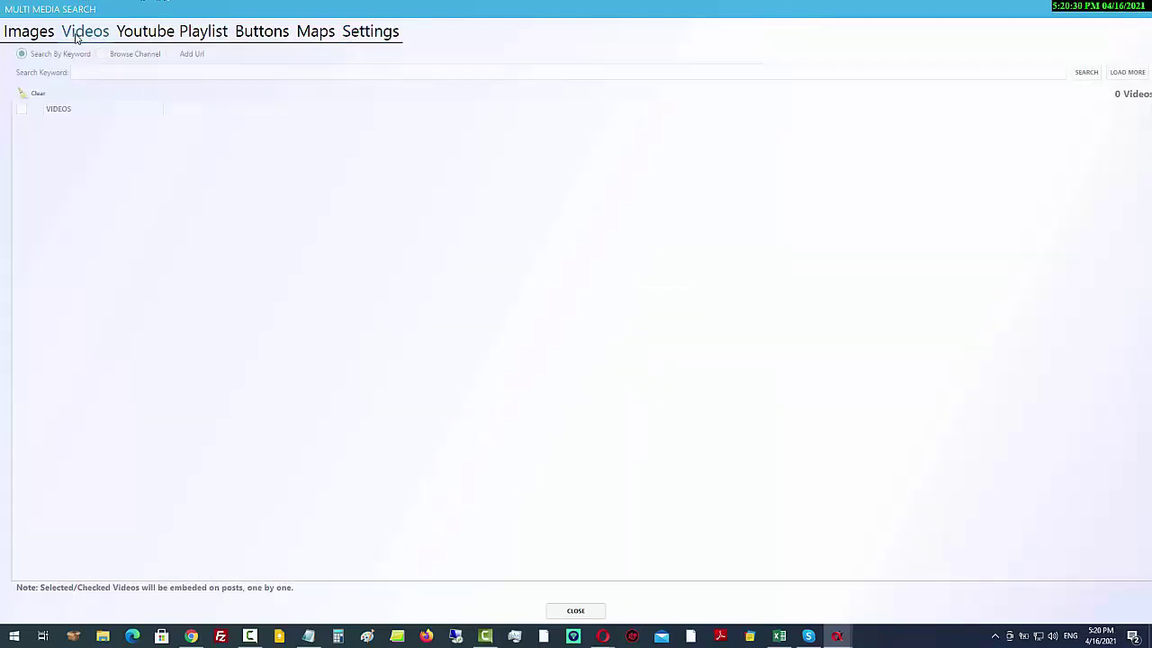
click(30, 27)
click(122, 61)
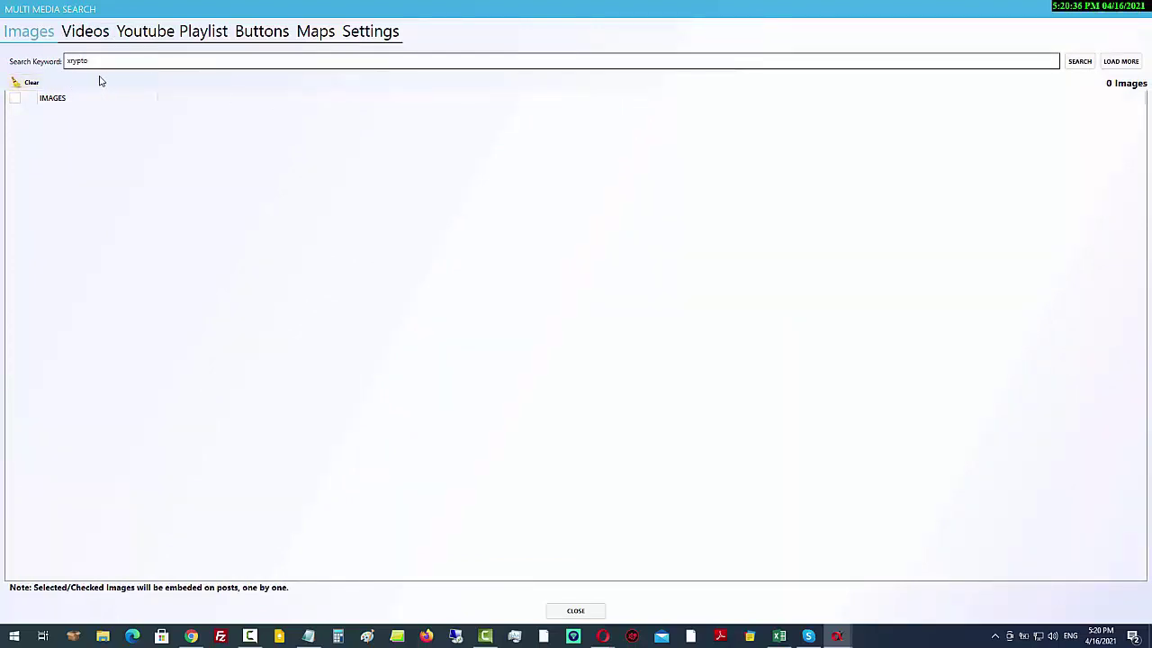
Search images for 'Crypto' instead of 'Crypto bot' and select all 20 results for embedding.
drag(106, 65, 45, 69)
text(Crypto bot)
click(1080, 62)
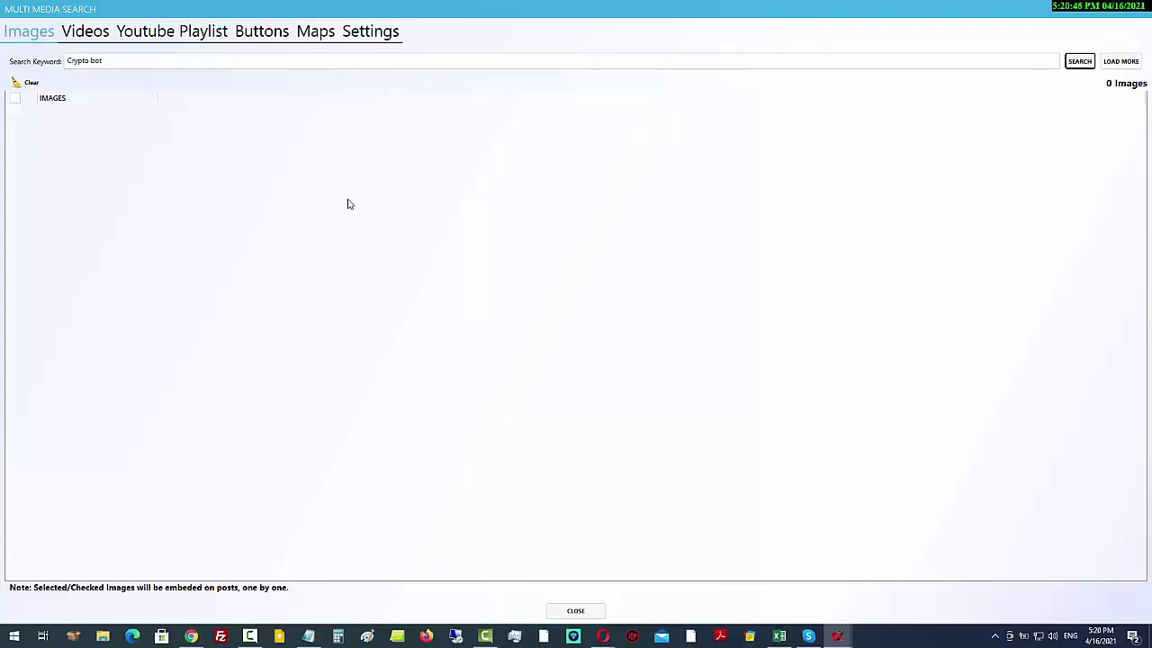
click(108, 61)
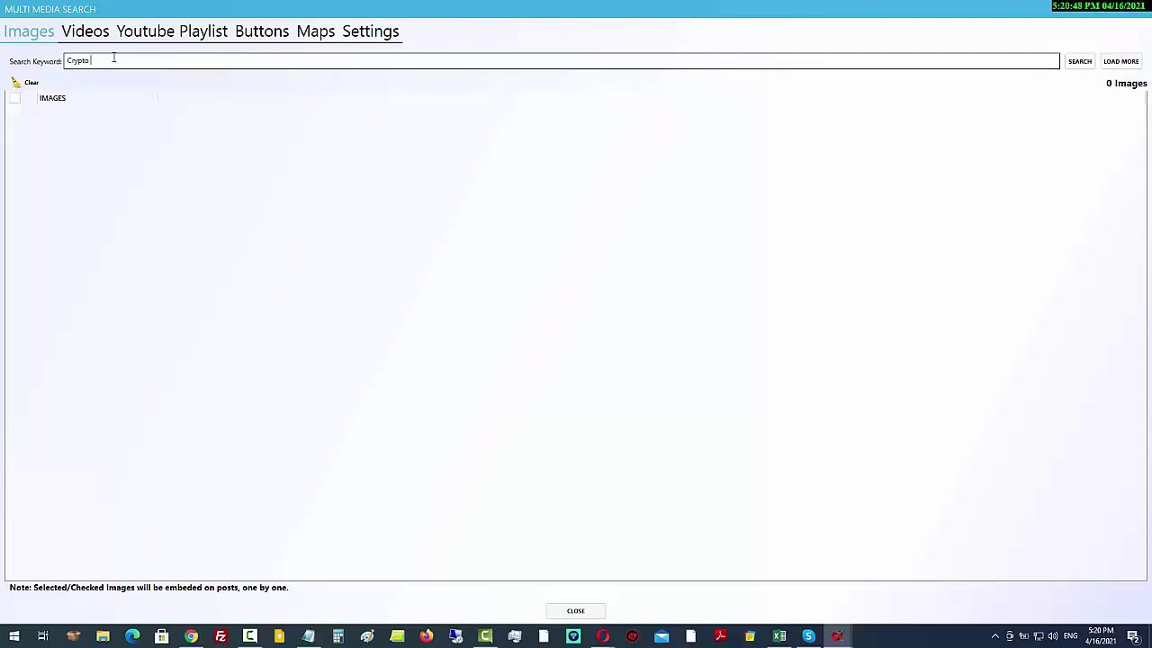
click(1080, 62)
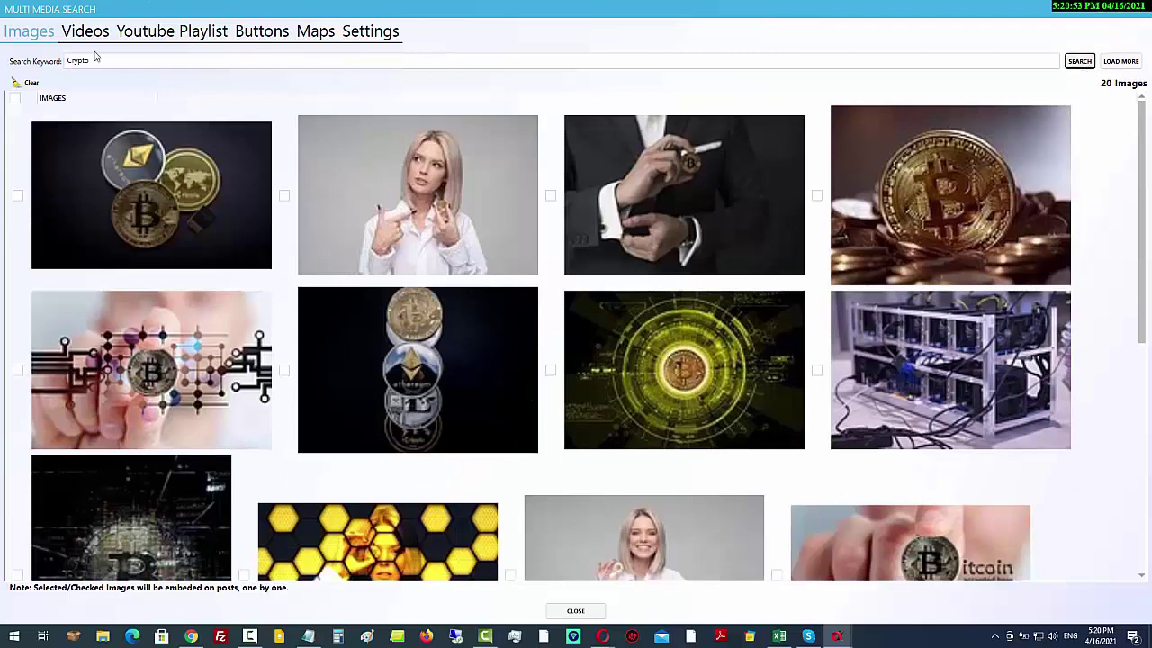
click(14, 97)
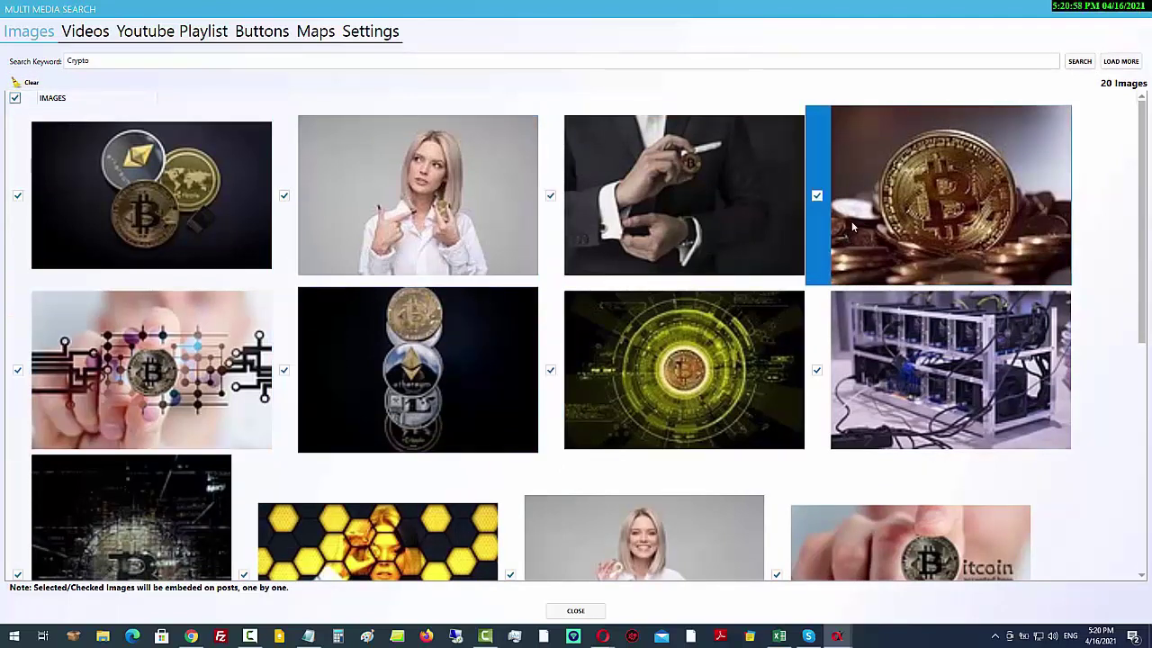
click(86, 34)
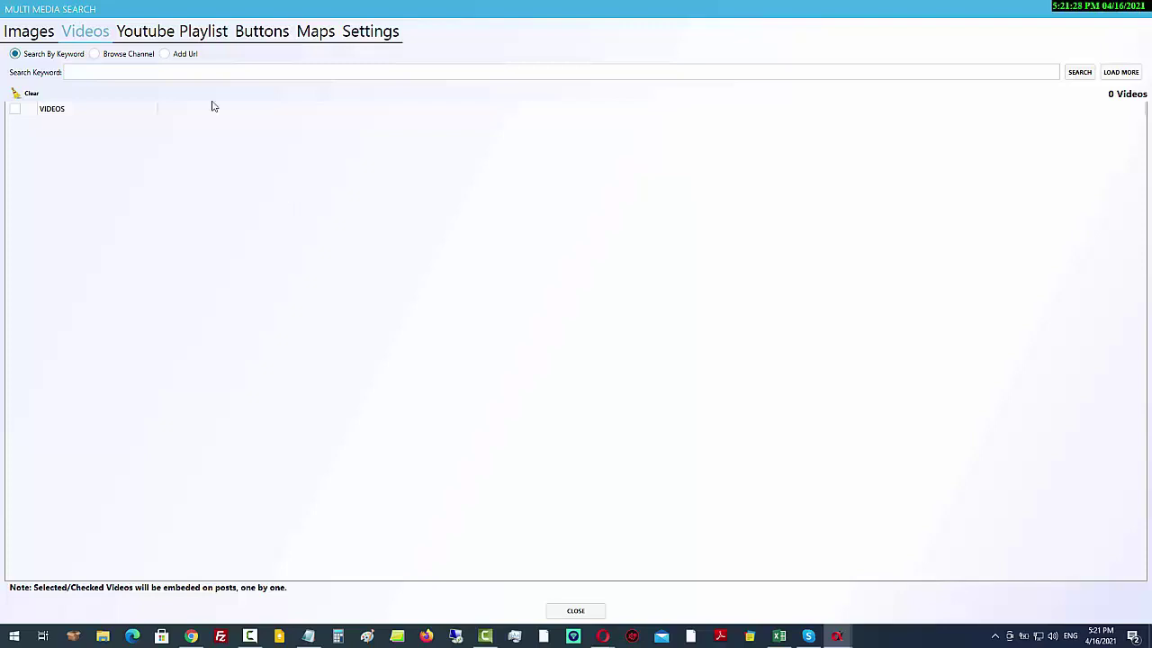
Search videos for 'crypto trading', then clear the 50 video results.
click(135, 72)
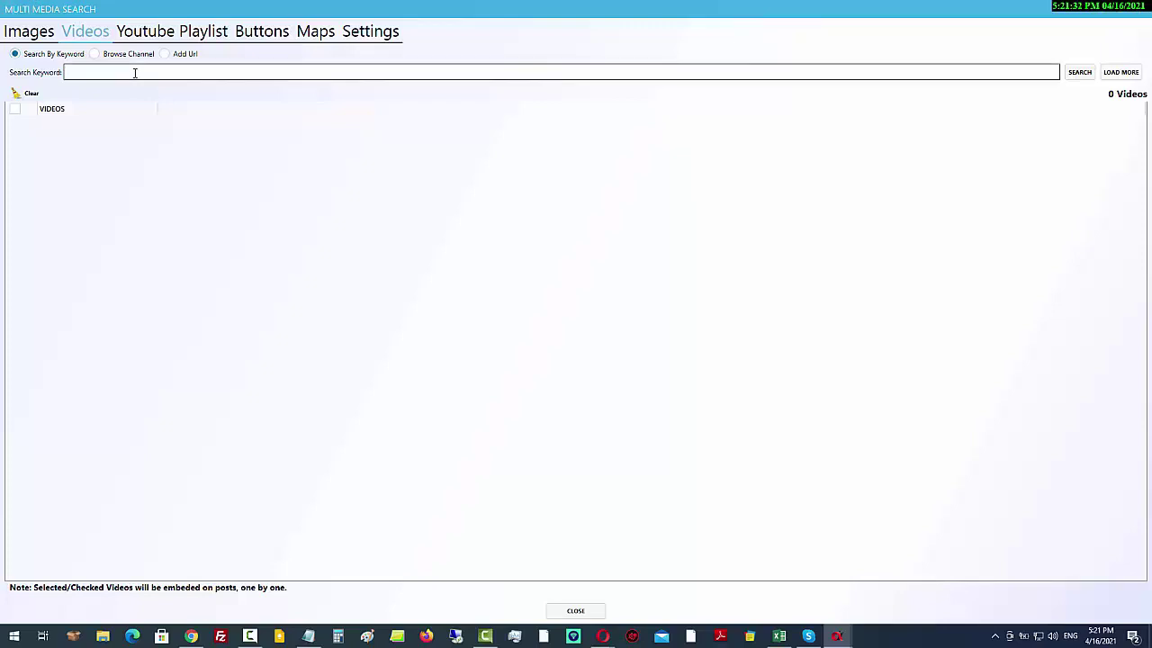
text(crypto trading)
click(1078, 73)
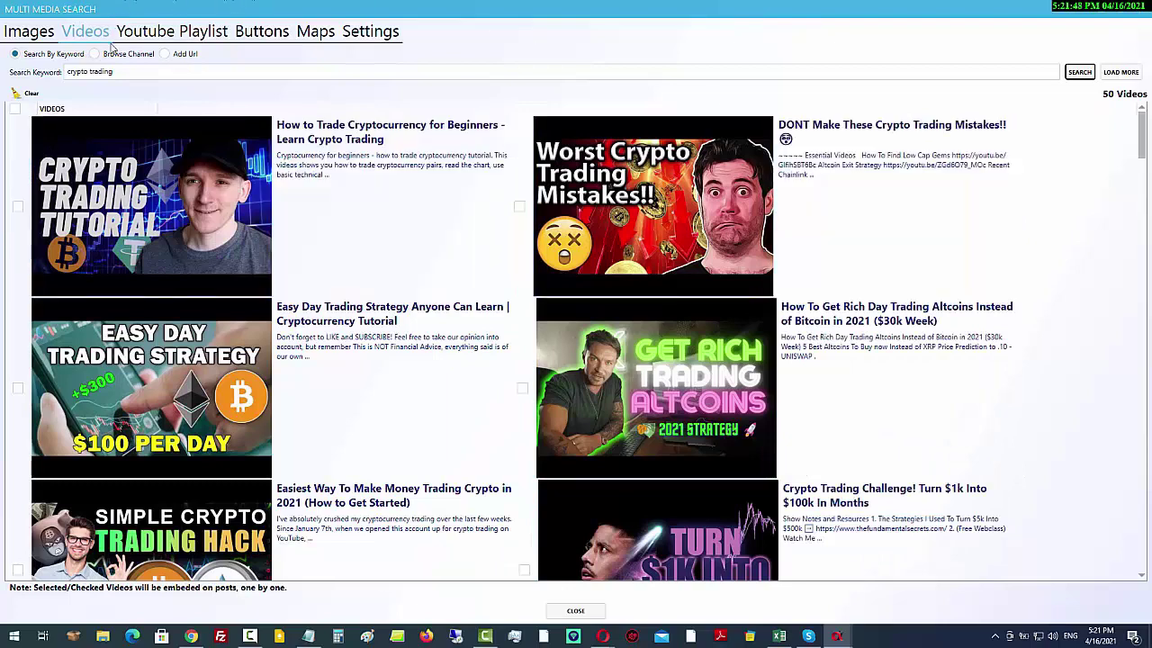
click(164, 54)
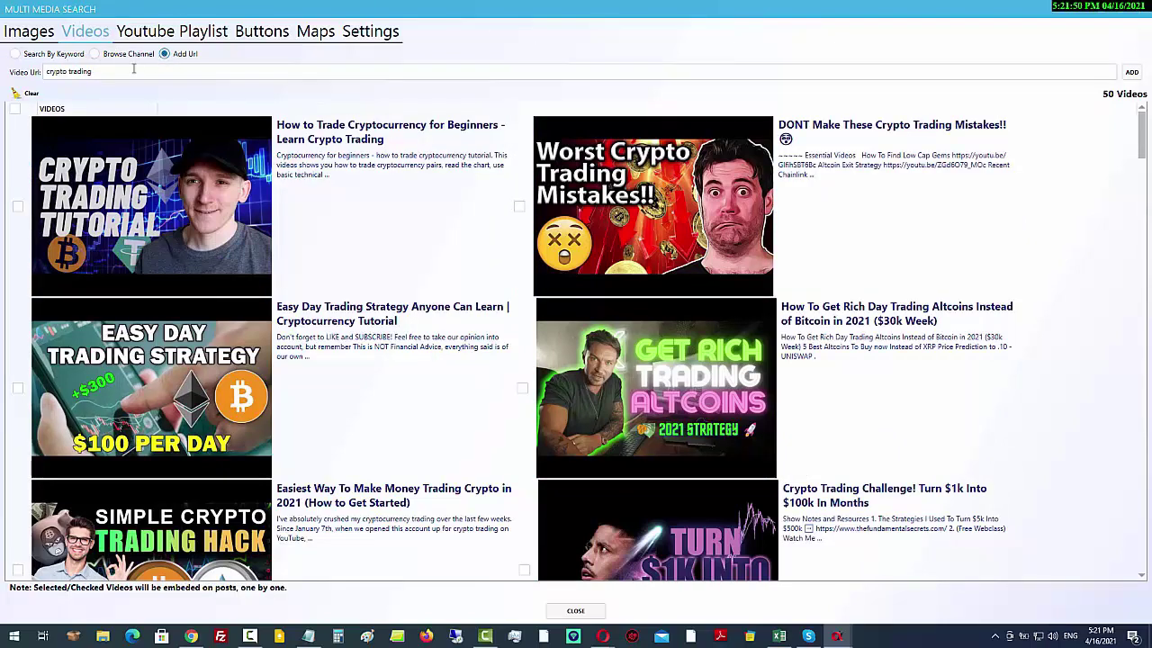
drag(133, 70, 9, 77)
click(22, 95)
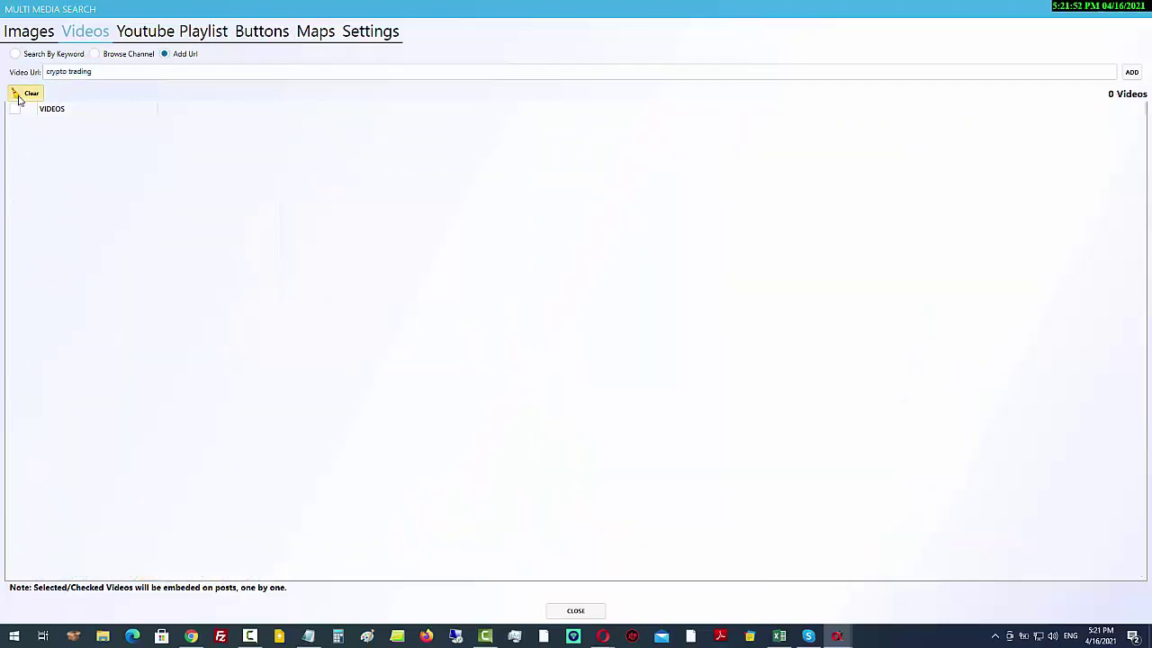
drag(121, 69, 24, 81)
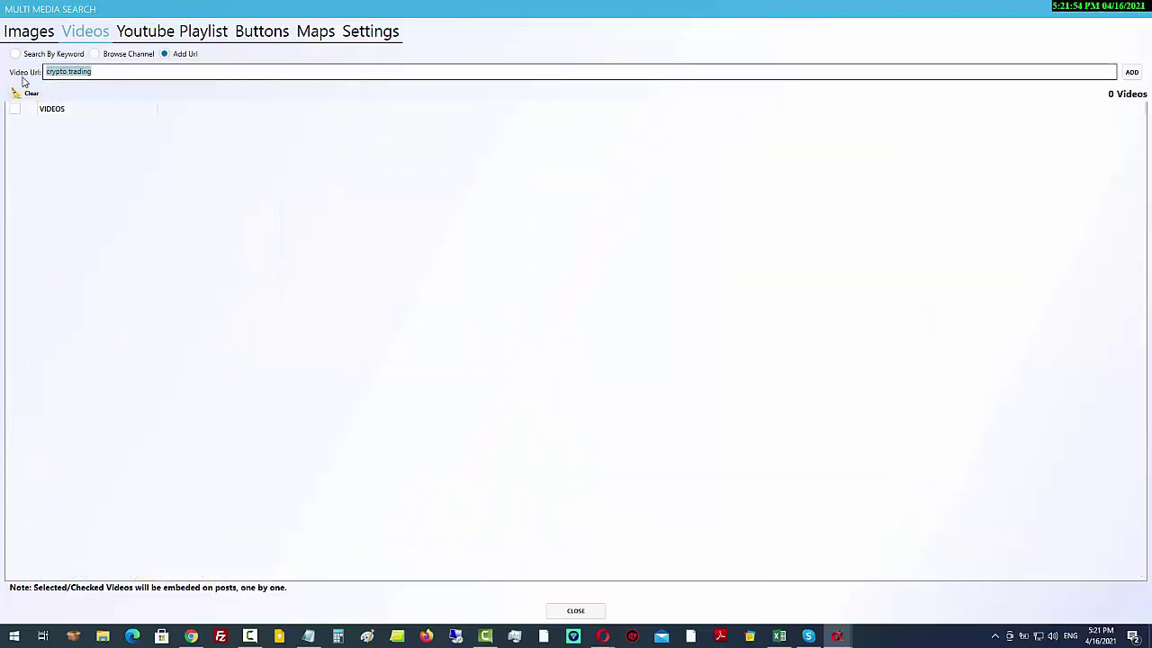
key(BackSpace)
key(alt+Tab)
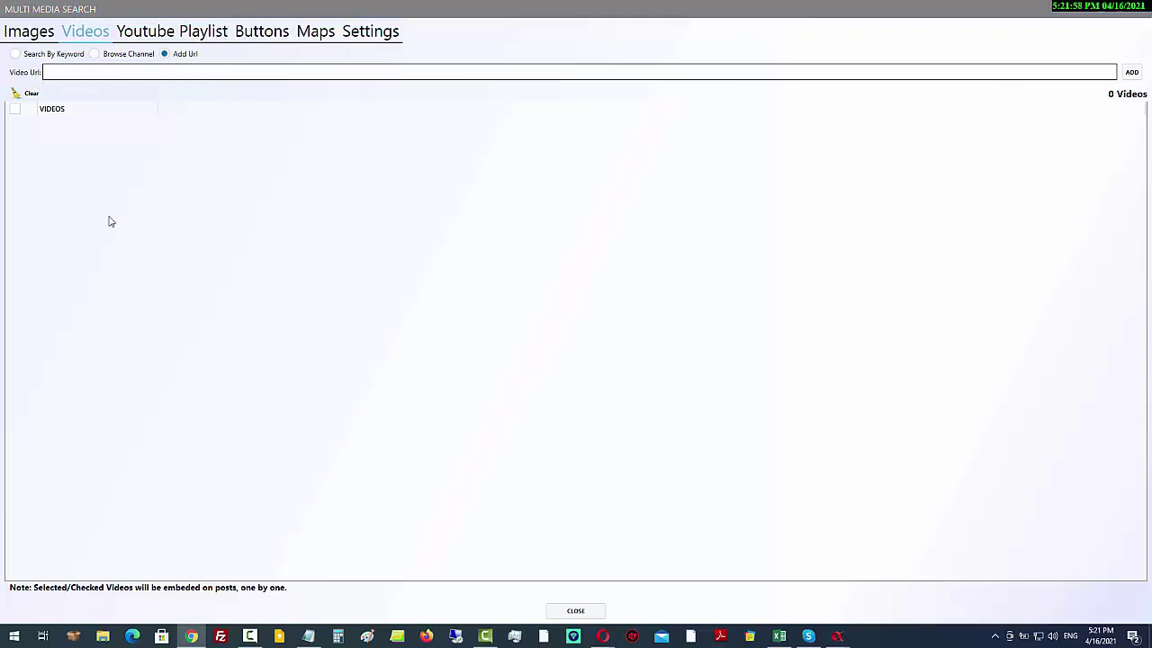
click(100, 72)
right_click(101, 74)
click(130, 121)
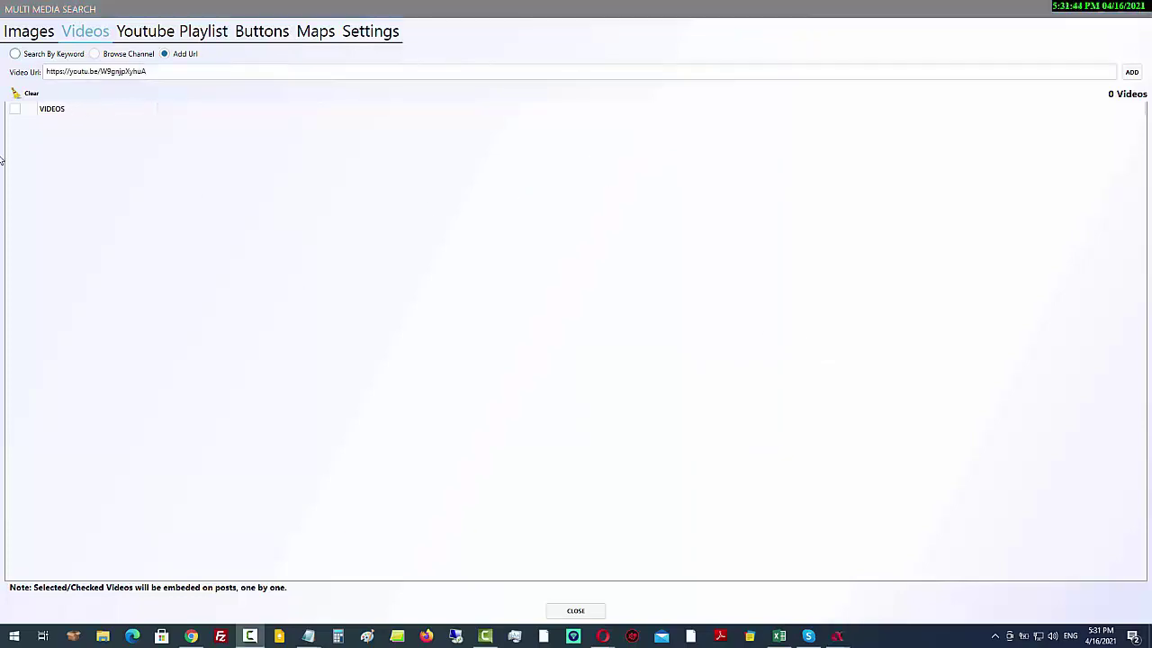
click(158, 34)
click(158, 69)
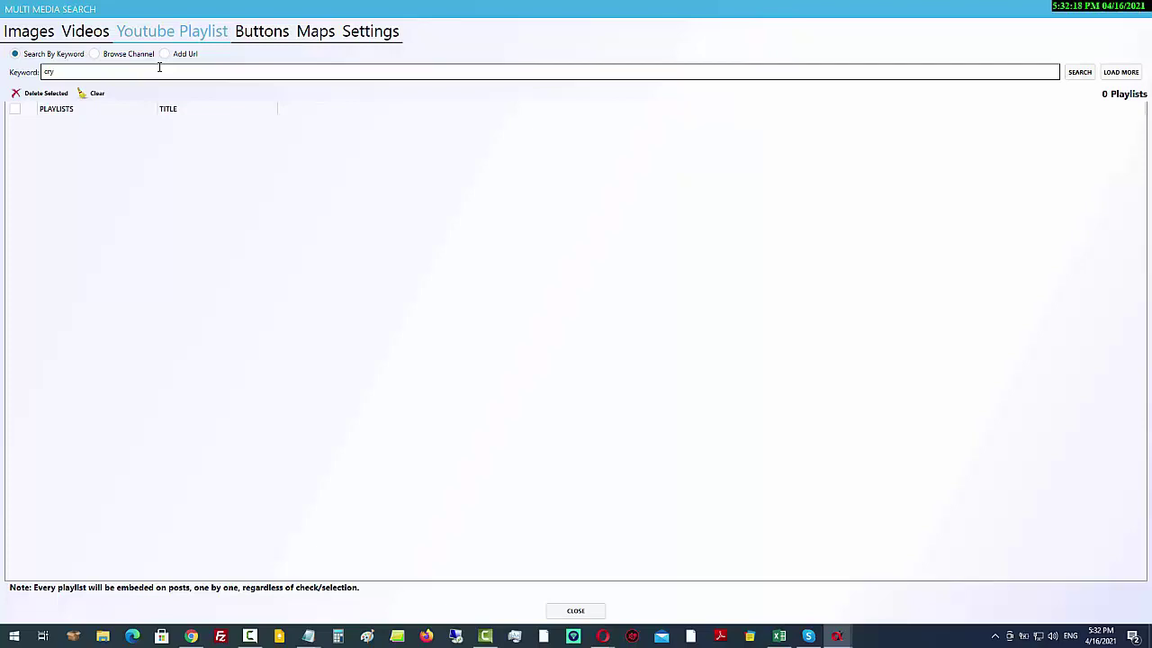
Search playlists for 'crypto for beginners', dismiss the no-more-results message, and clear the 50 results.
text(for beginners)
click(1084, 76)
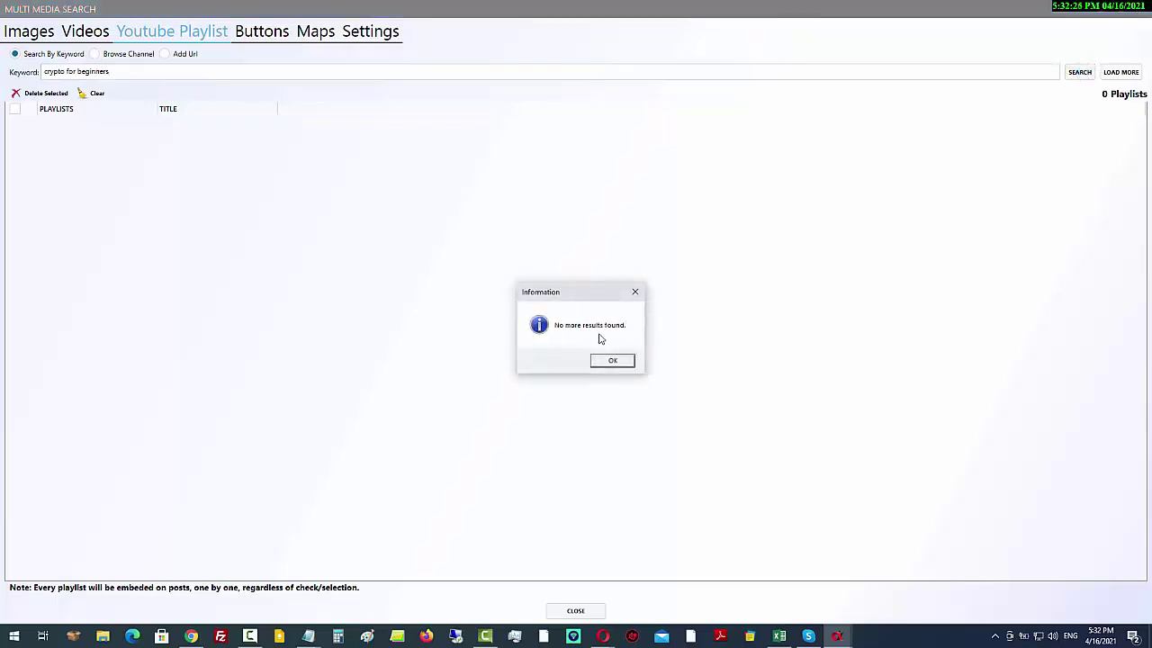
click(592, 362)
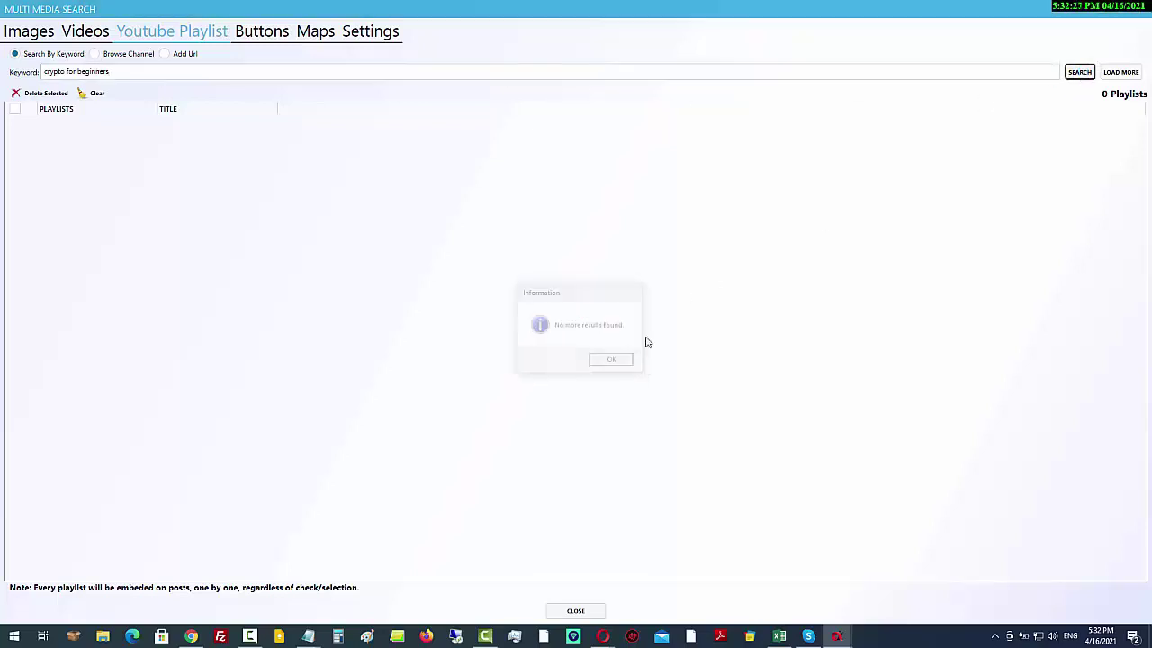
click(1080, 76)
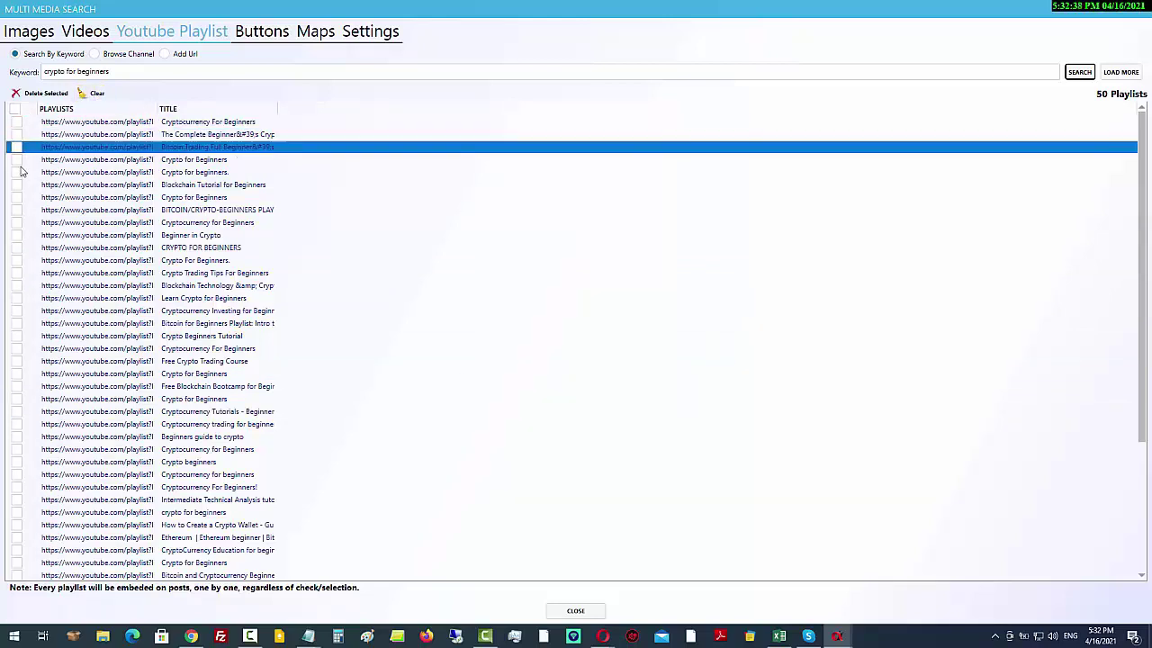
click(95, 94)
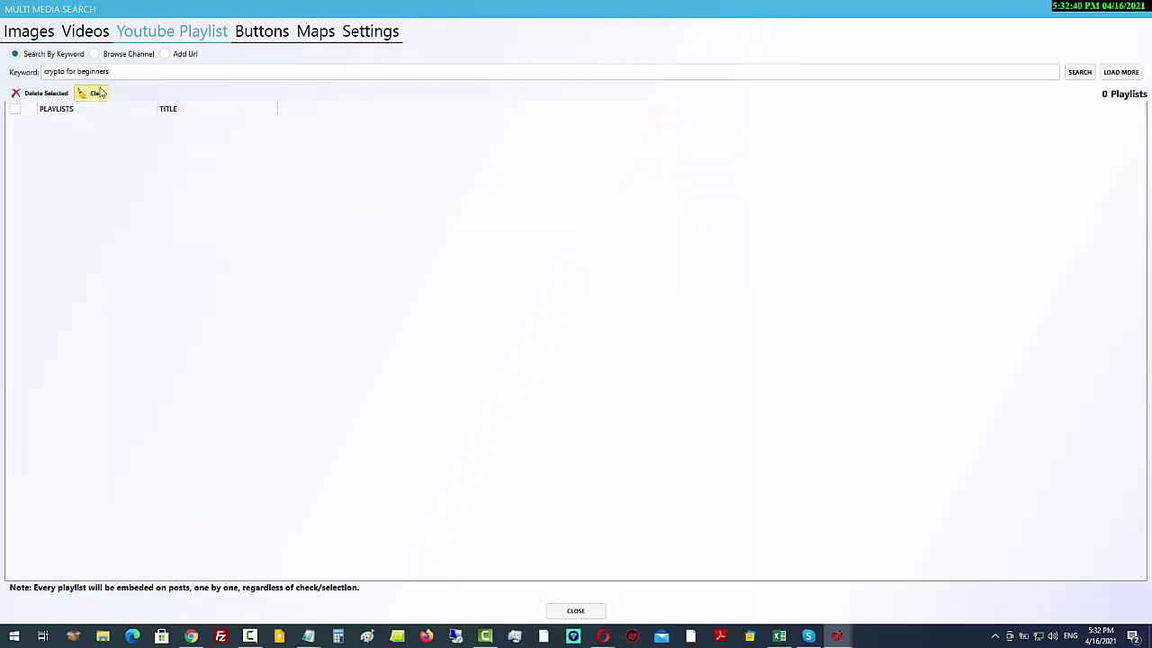
click(277, 36)
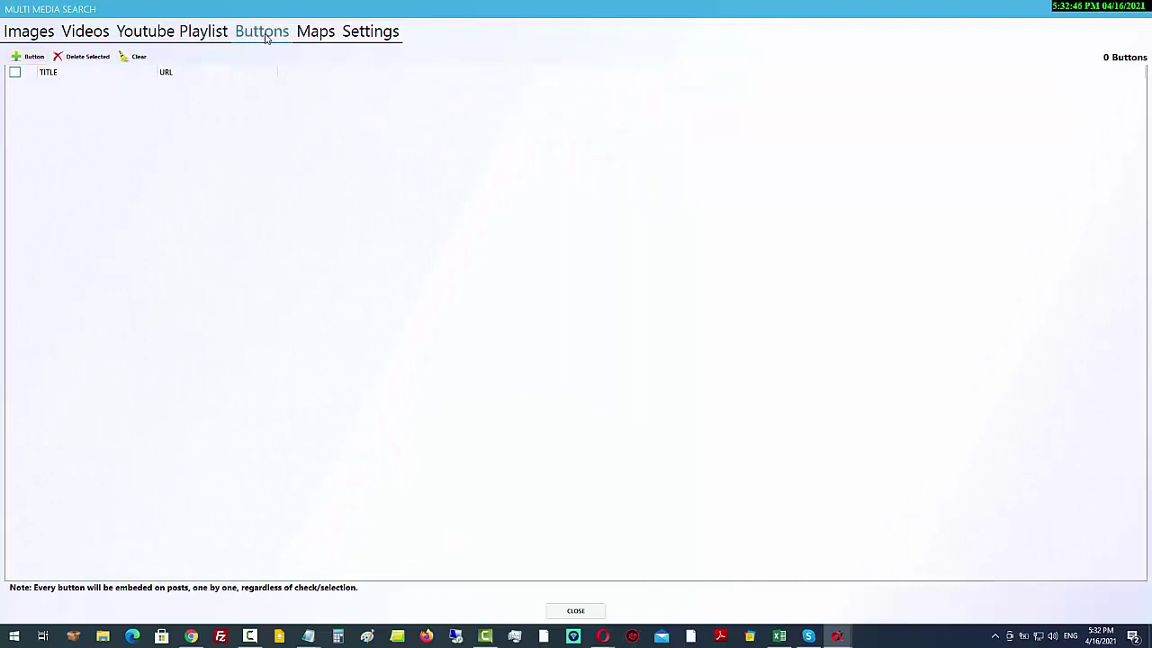
Add a 'Take a Dollar Trial For Cryptosuite' button with its pasted offer link.
click(30, 57)
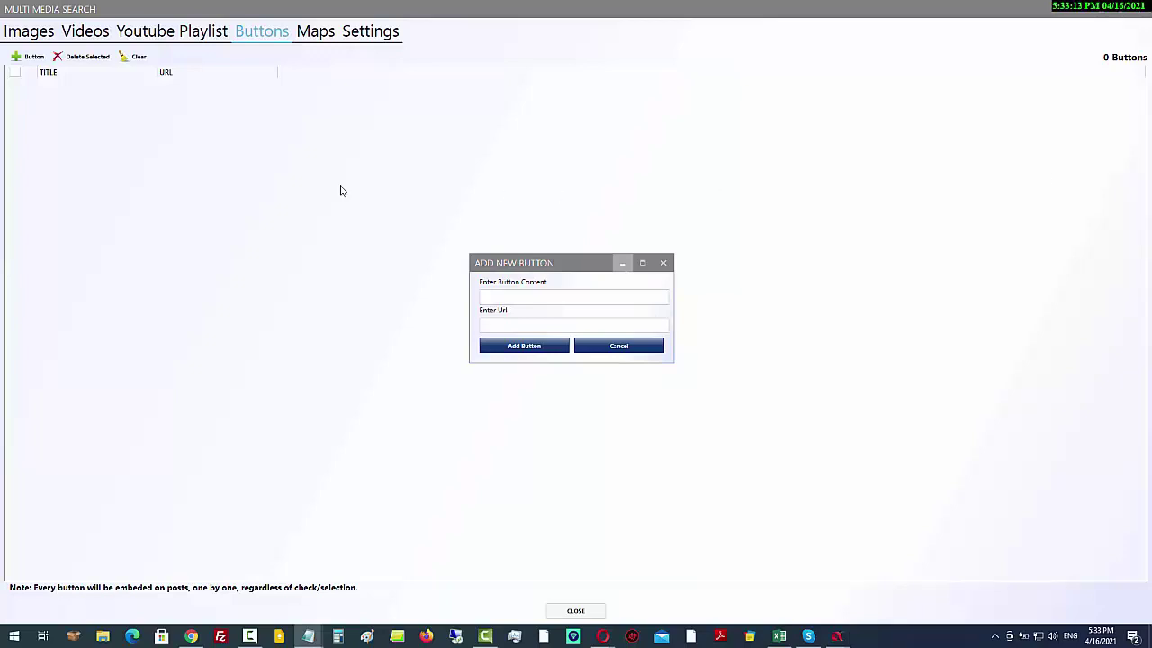
click(549, 294)
right_click(551, 294)
click(577, 341)
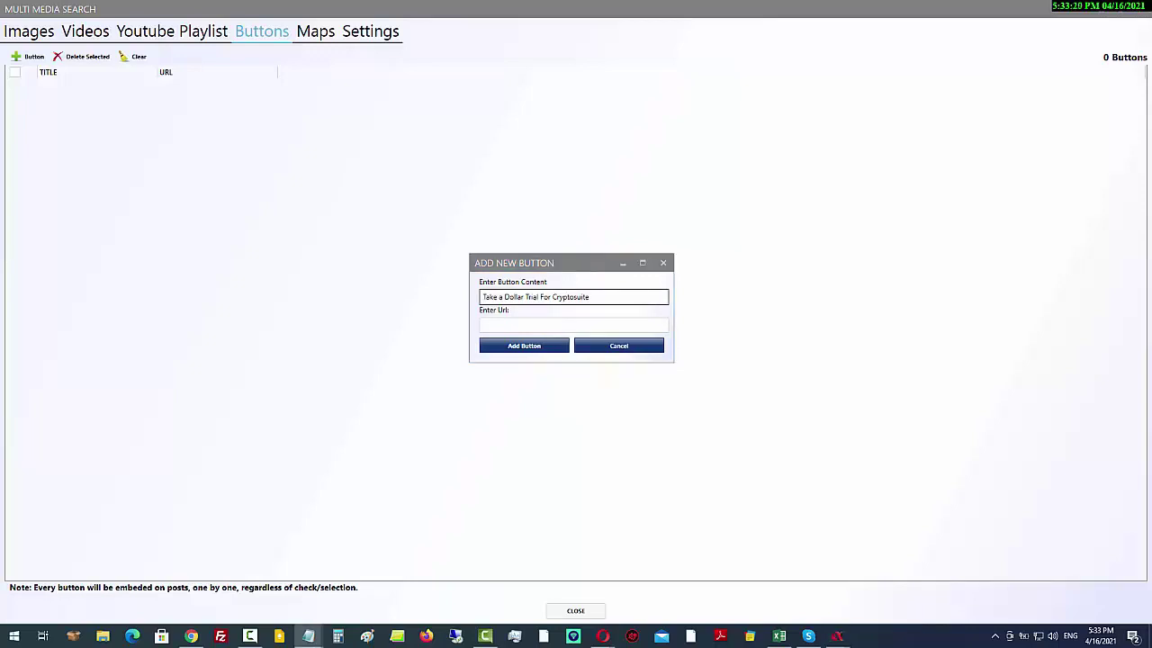
click(563, 325)
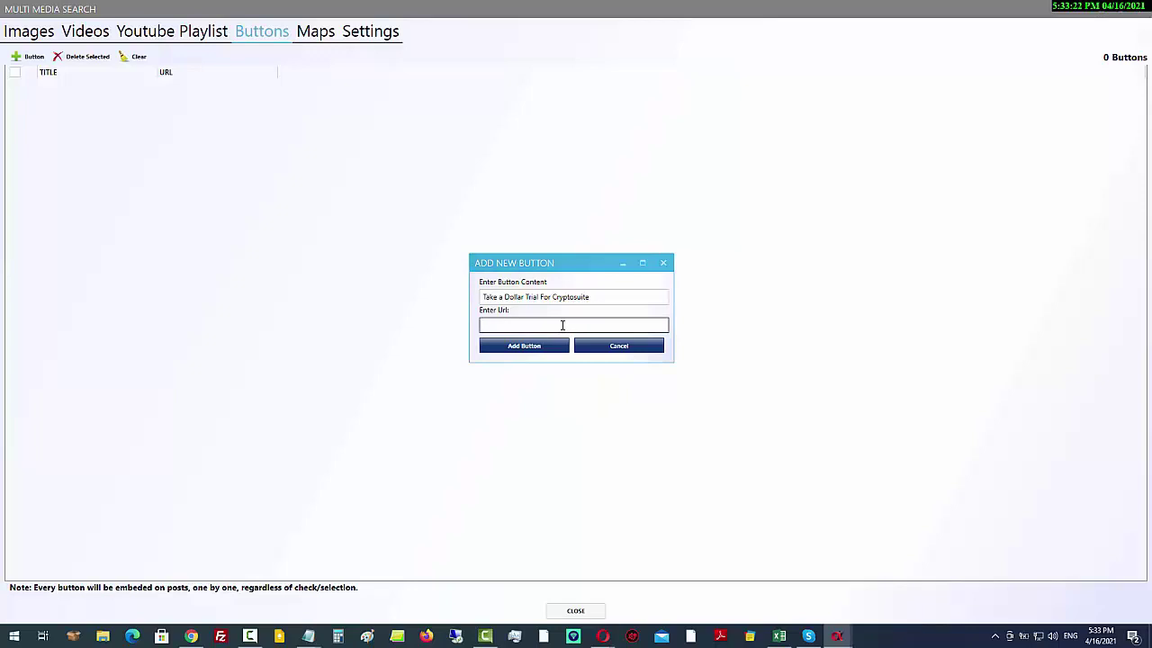
right_click(562, 325)
click(593, 371)
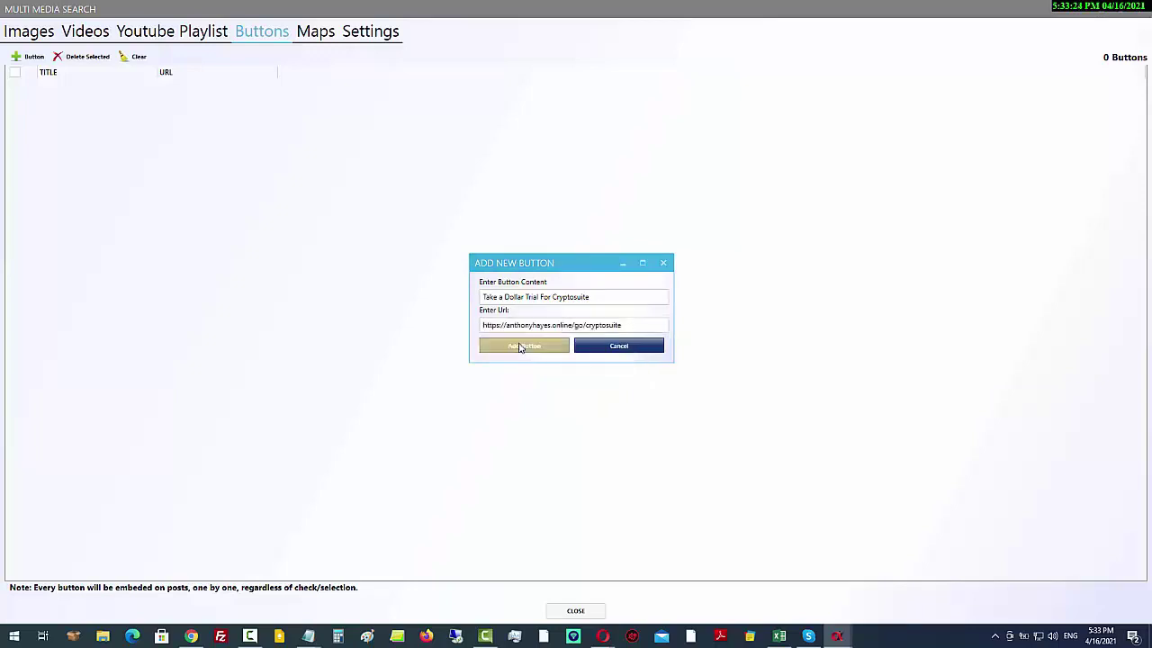
click(522, 347)
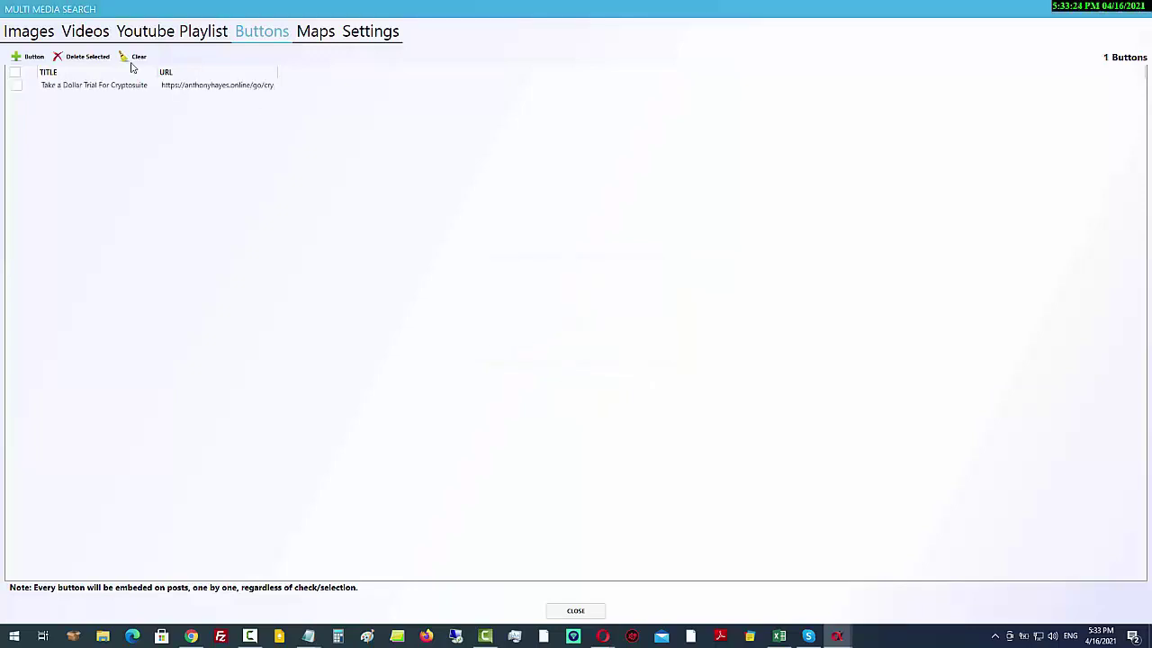
Add an 'Earn & Get Paid In Cryptocurrency' button with its offer link and tick both buttons.
click(25, 57)
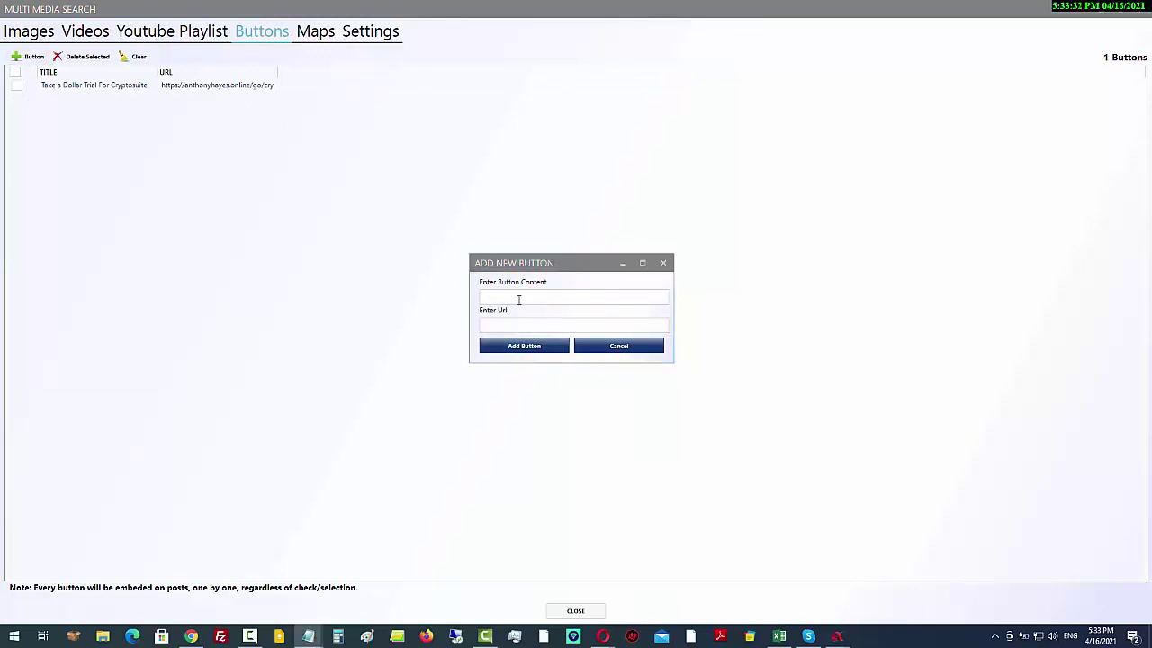
click(517, 298)
right_click(517, 298)
click(545, 343)
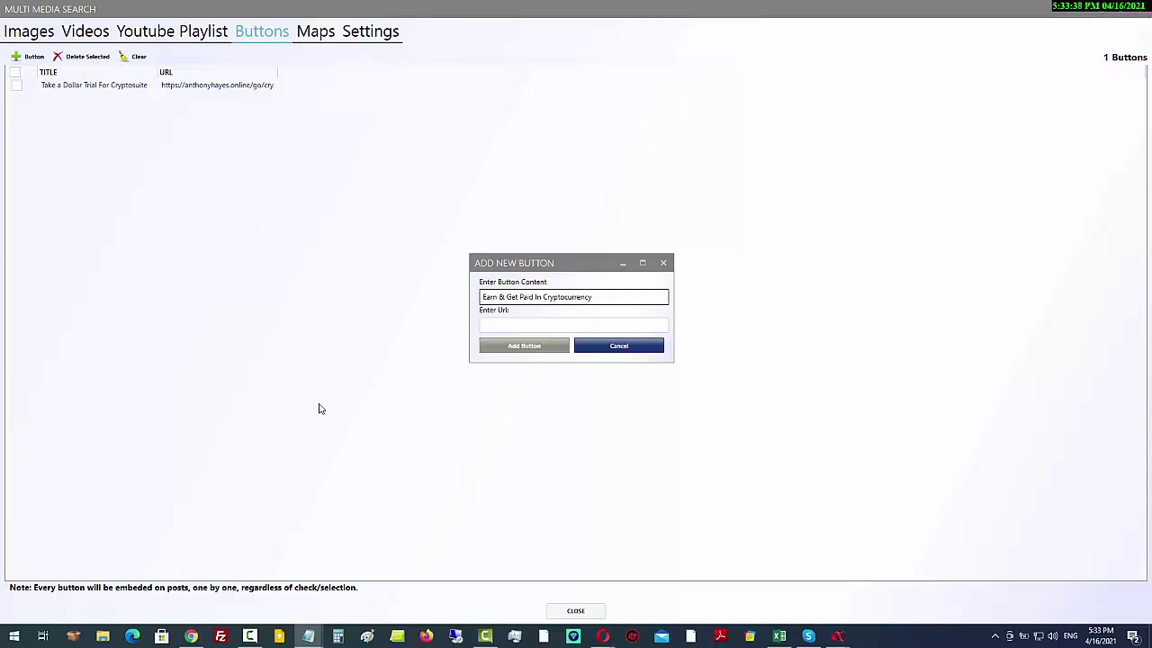
click(525, 327)
right_click(524, 328)
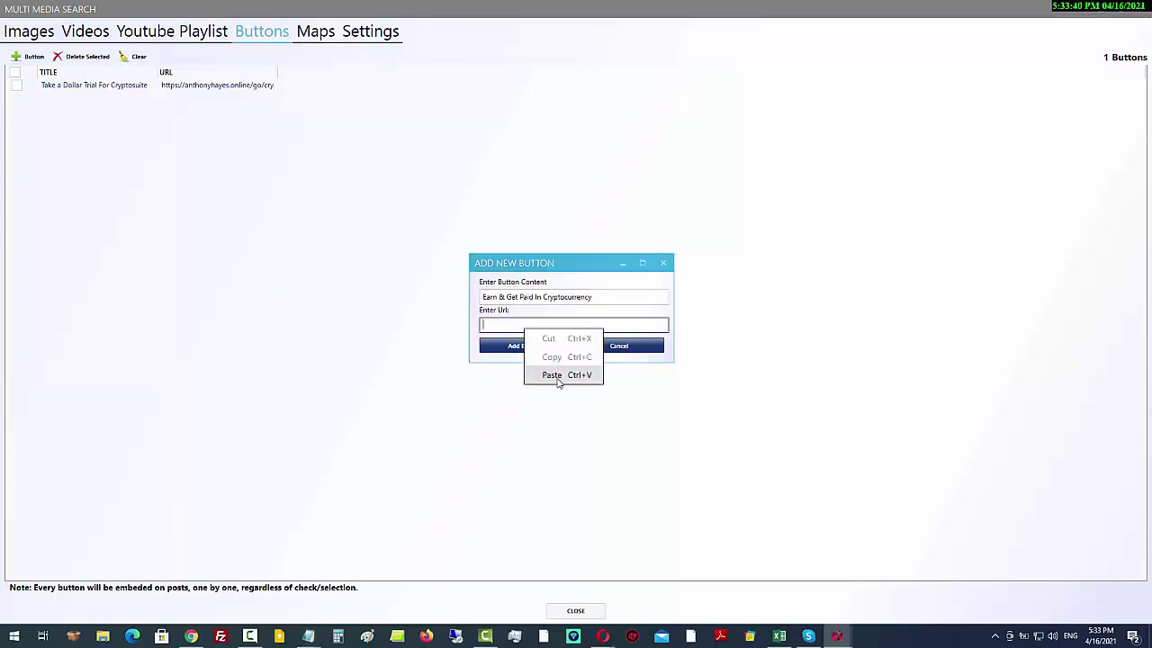
click(558, 381)
click(531, 349)
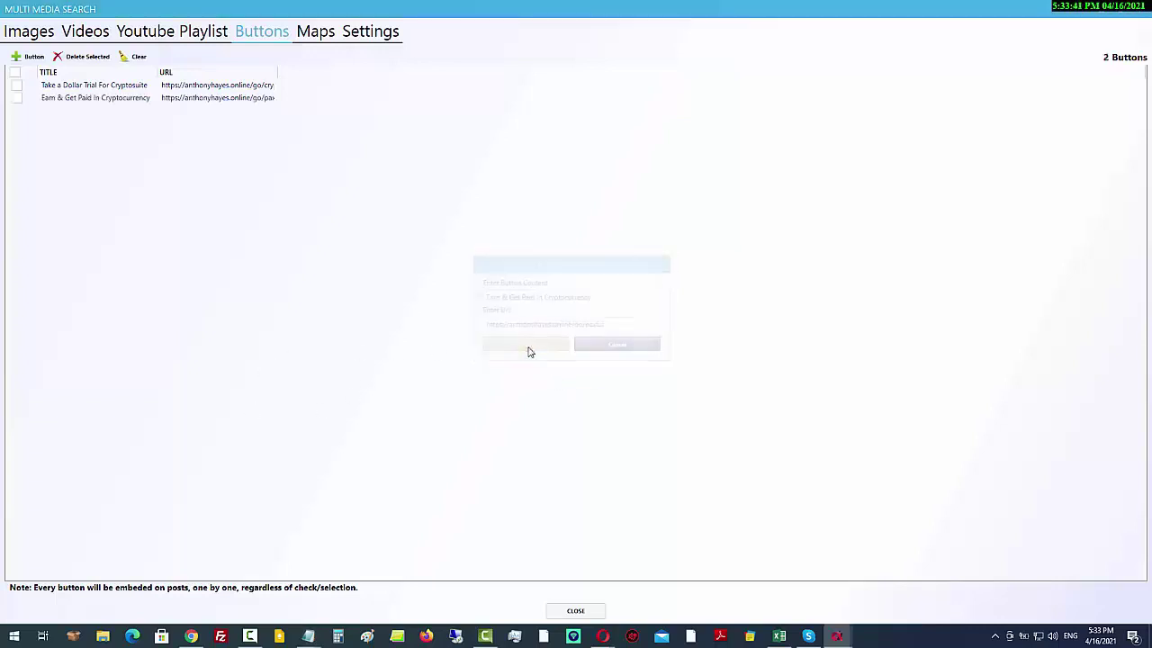
click(16, 72)
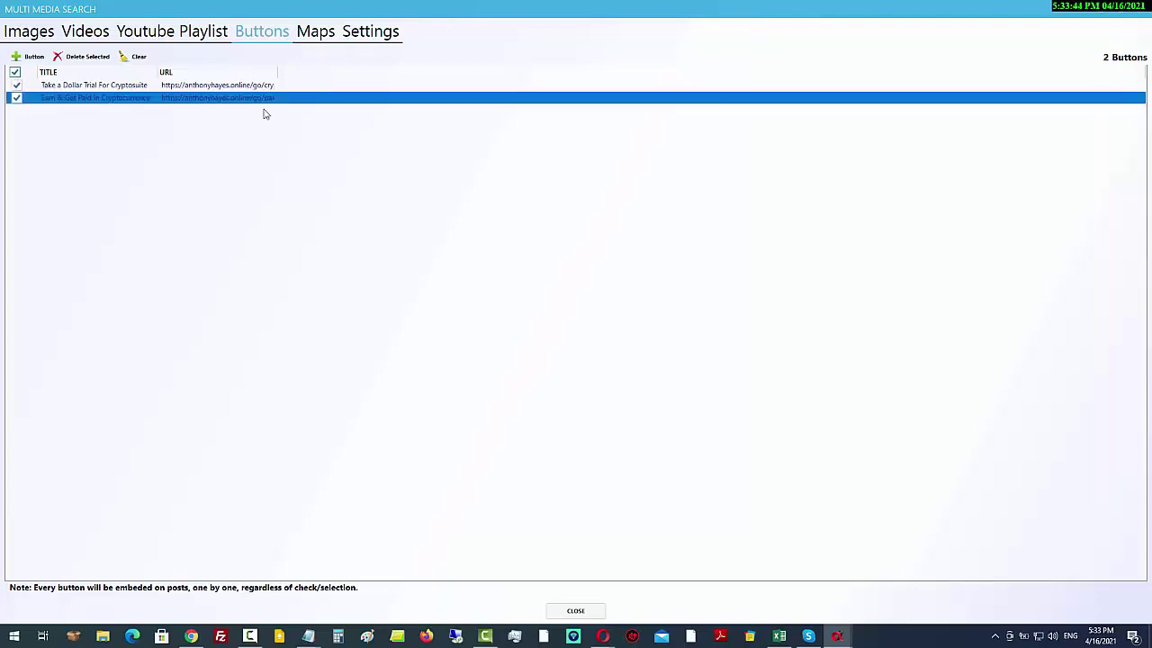
click(199, 100)
click(320, 32)
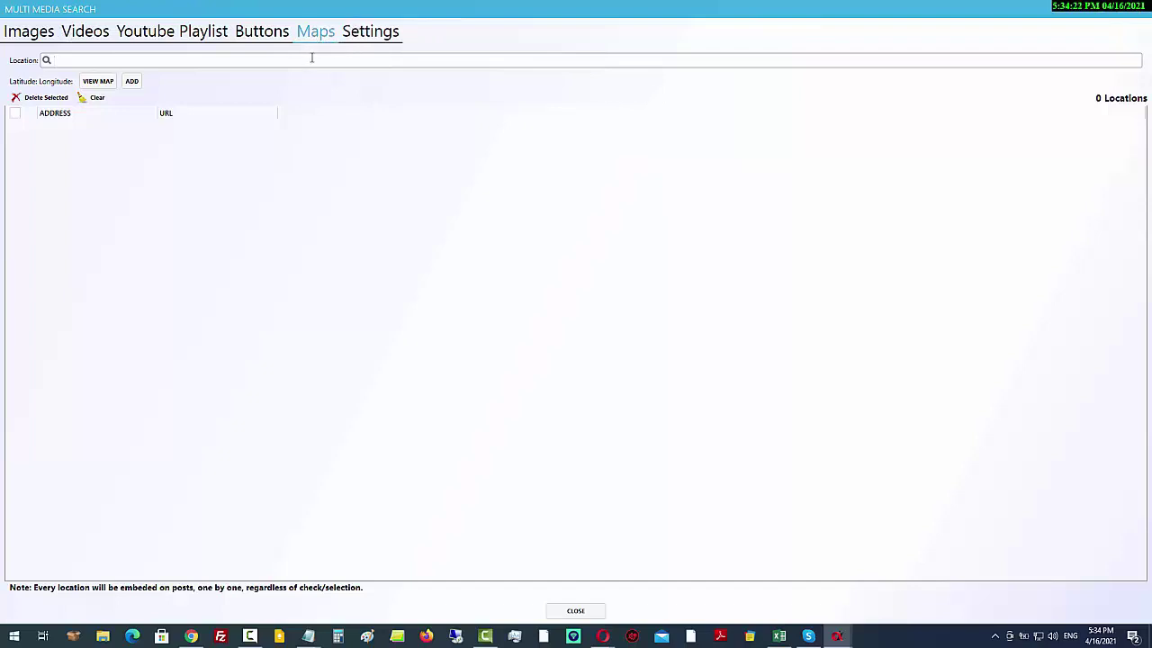
Leave the Maps location empty and close the Multi Media Search window.
click(43, 58)
click(577, 611)
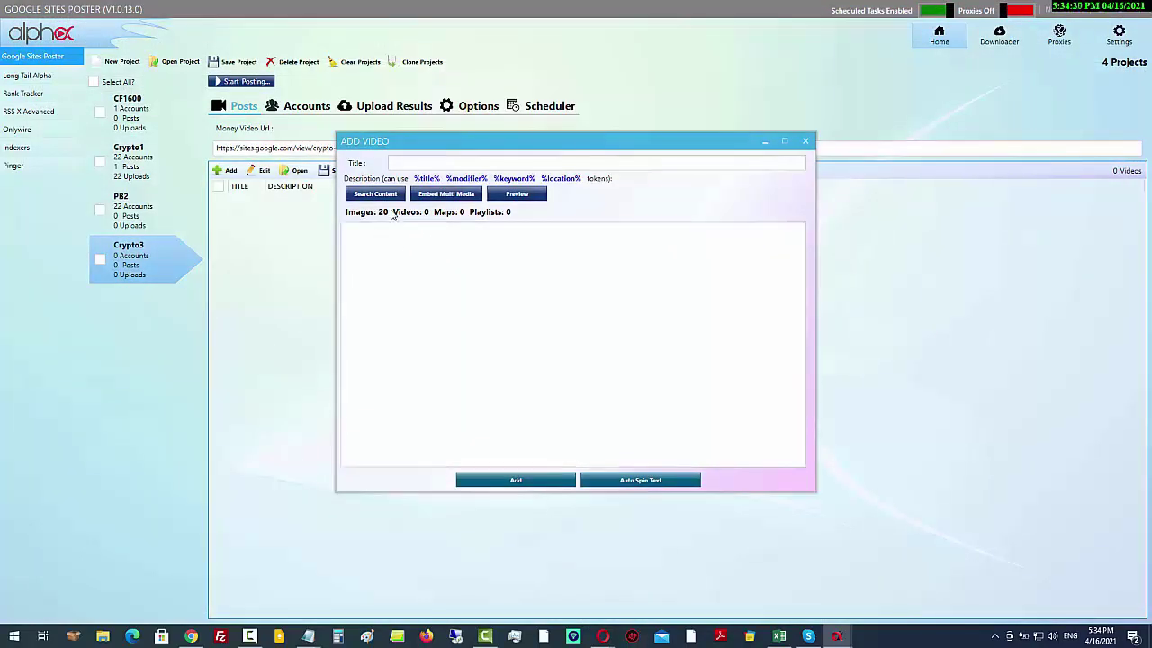
Add the Cryptosuite Demo YouTube video by its pasted link and tick it for embedding.
click(461, 192)
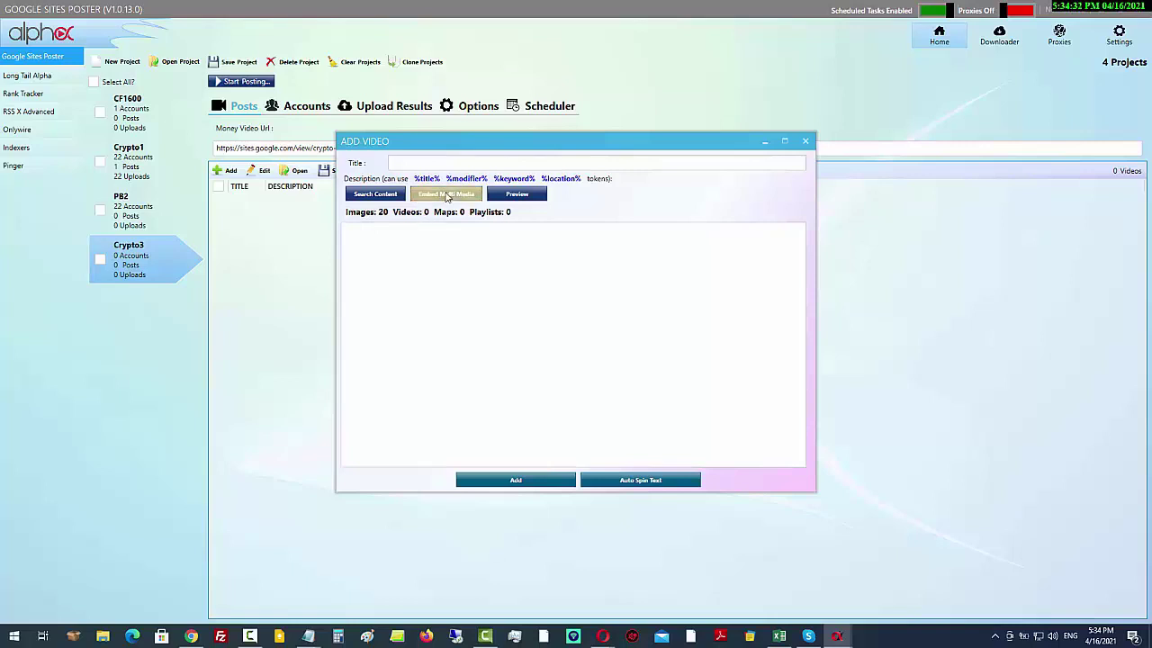
click(228, 159)
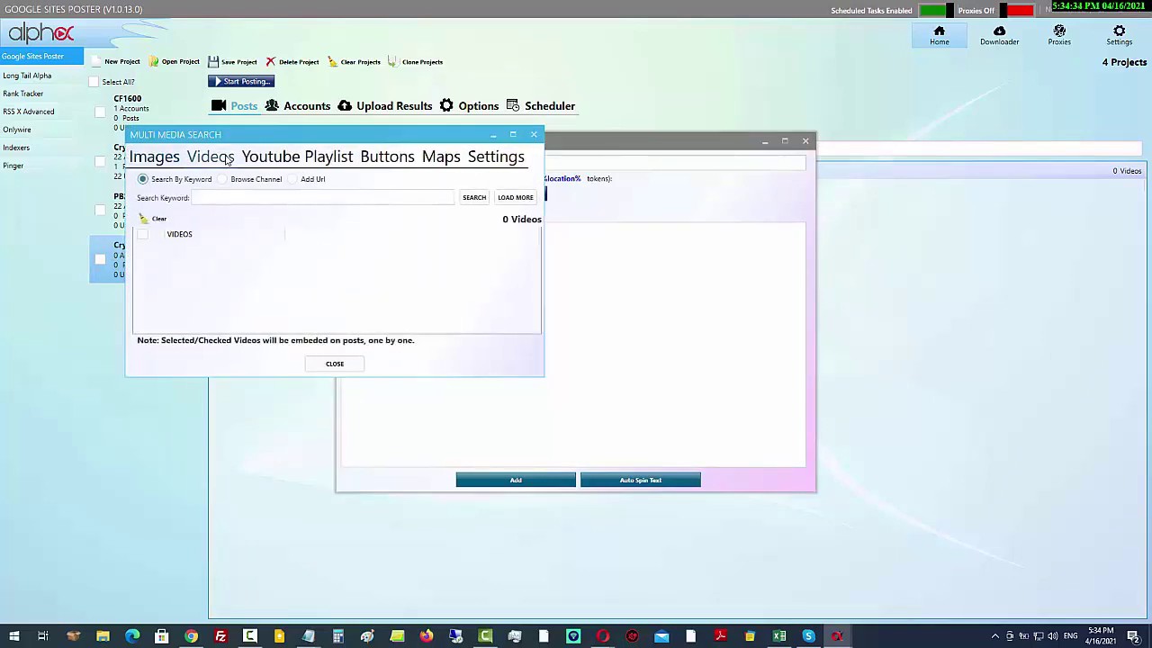
click(306, 179)
click(250, 198)
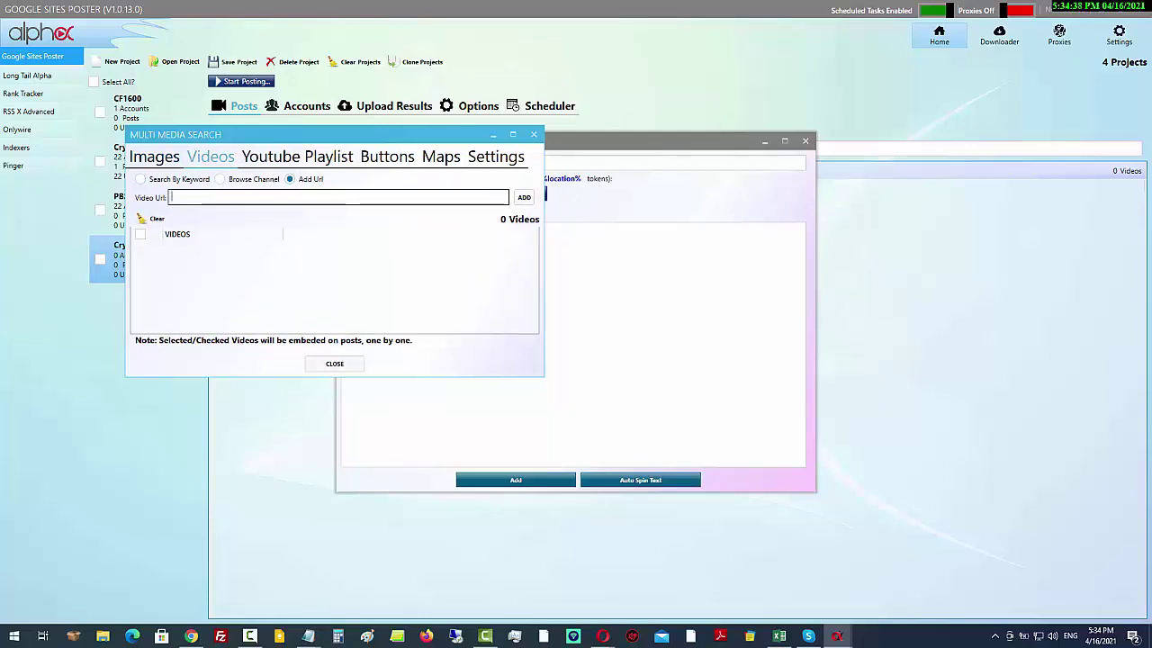
key(alt+Tab)
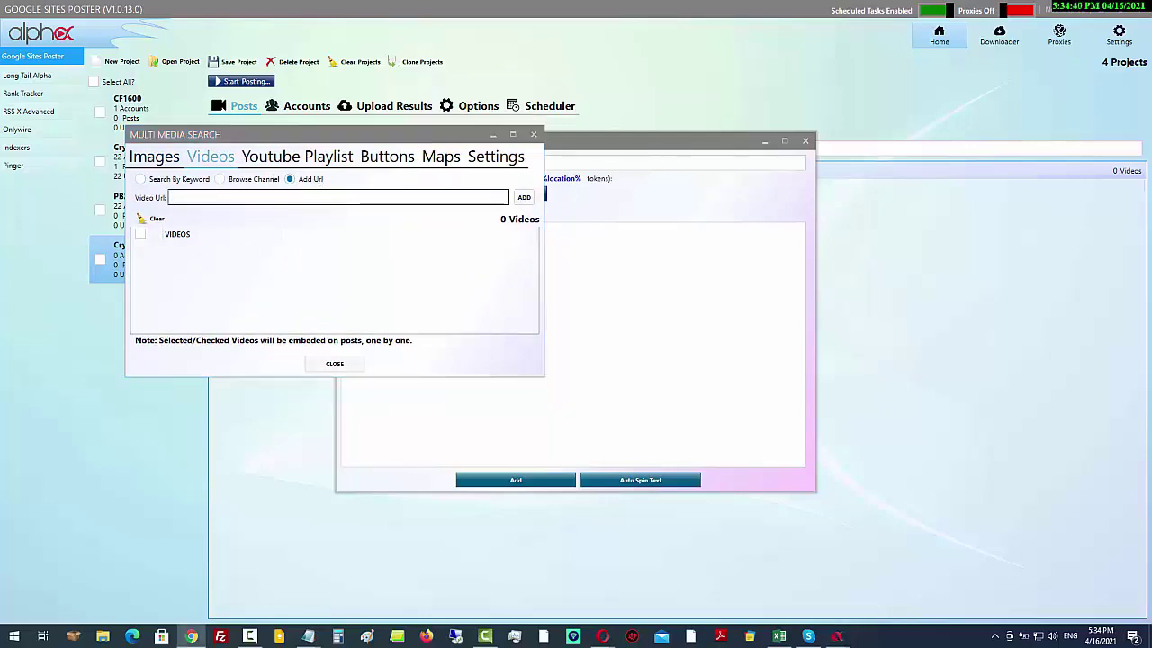
right_click(335, 194)
click(362, 239)
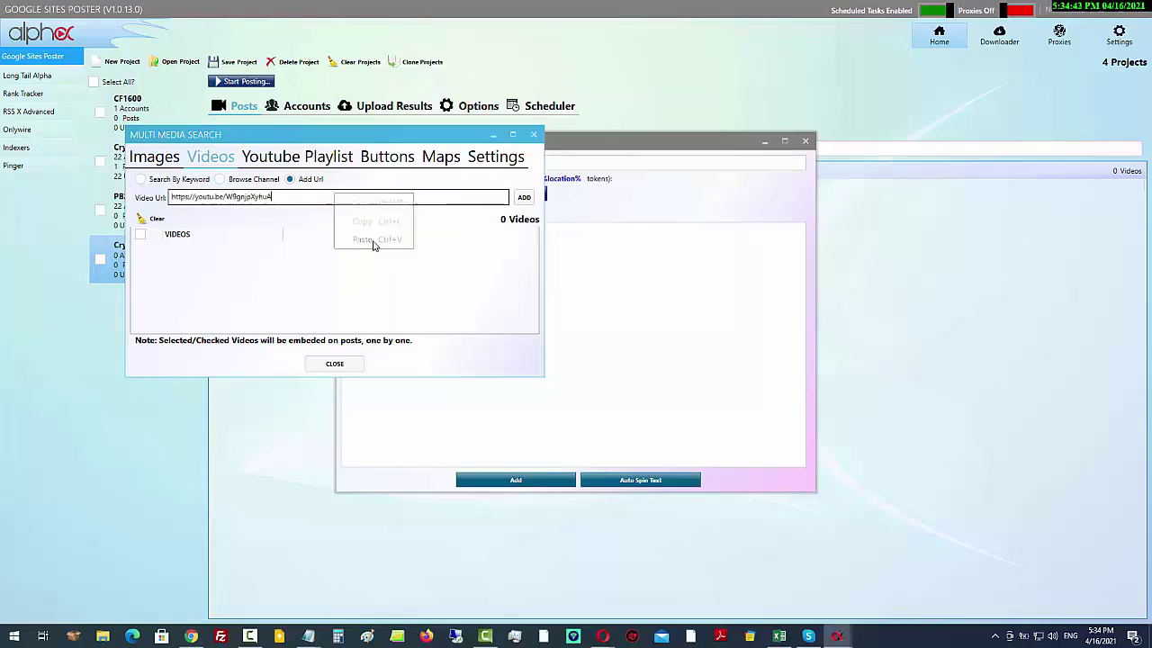
click(524, 197)
click(512, 134)
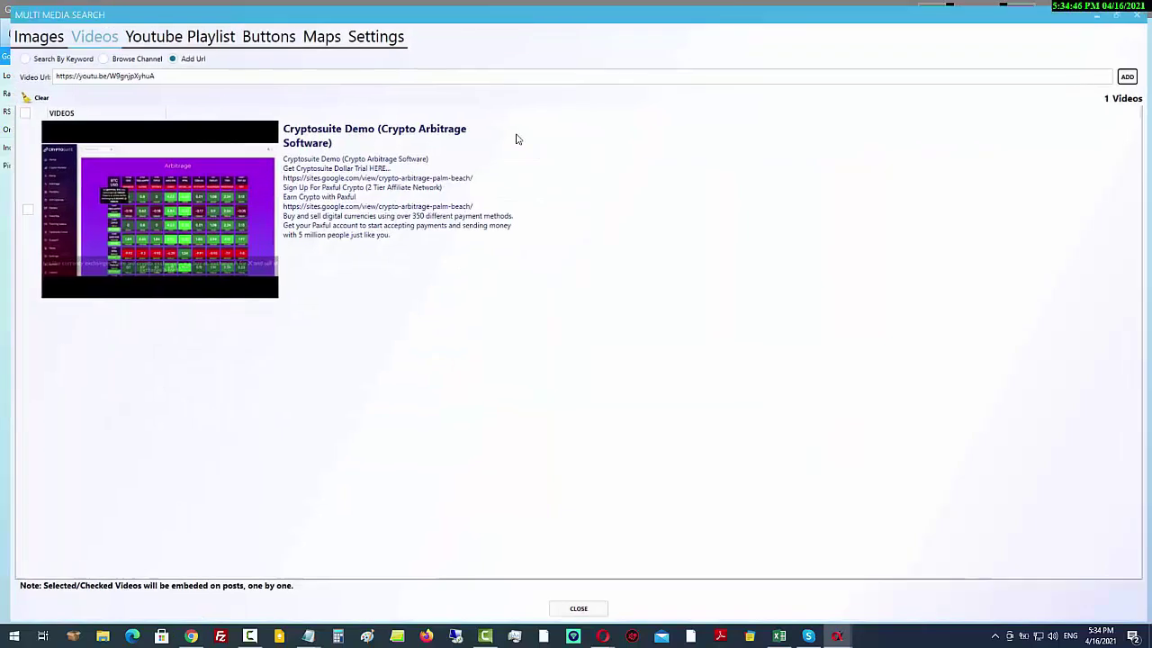
click(17, 206)
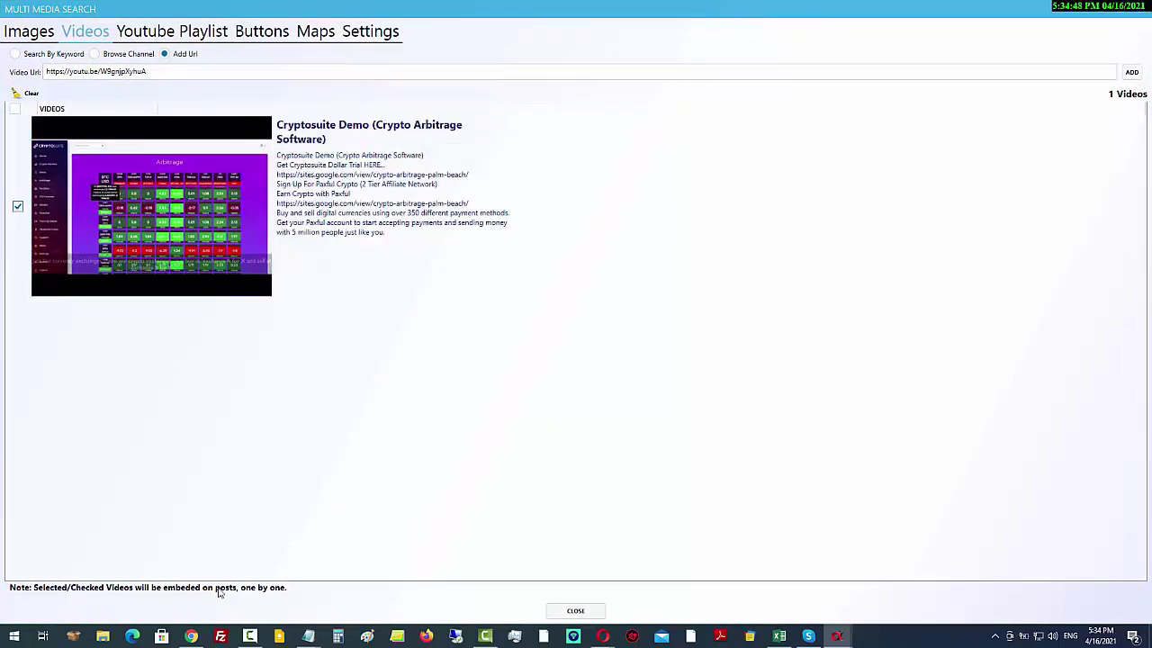
click(575, 611)
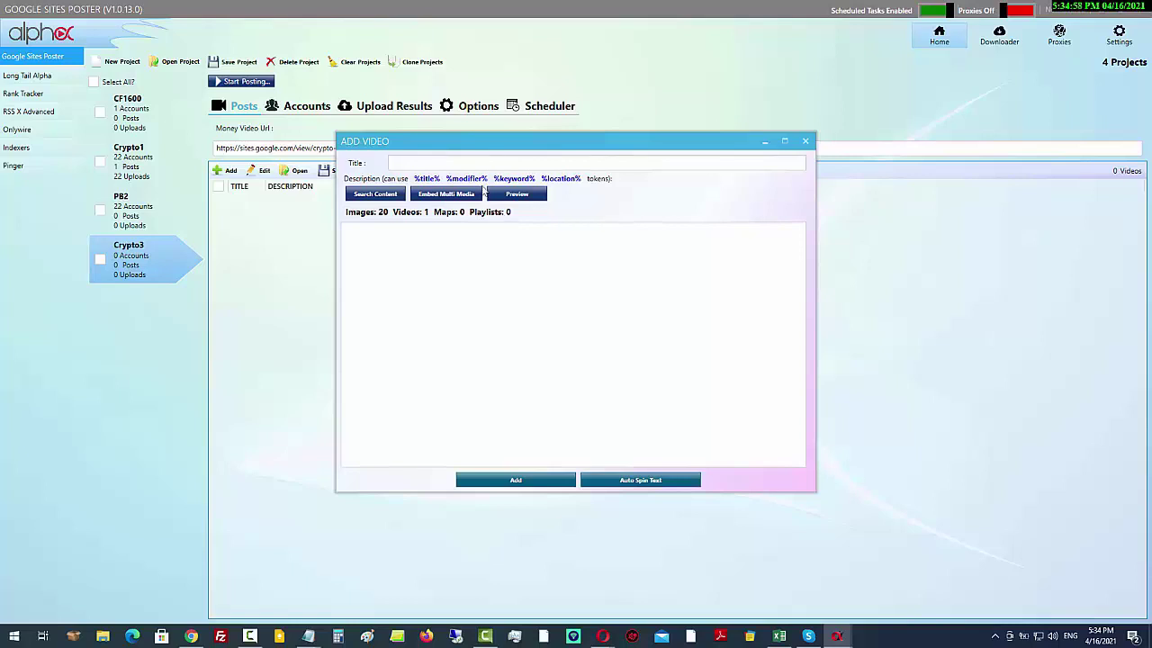
Enter the post title 'Crypto Trading Bots 2021', correcting the mistaken capital R.
click(417, 161)
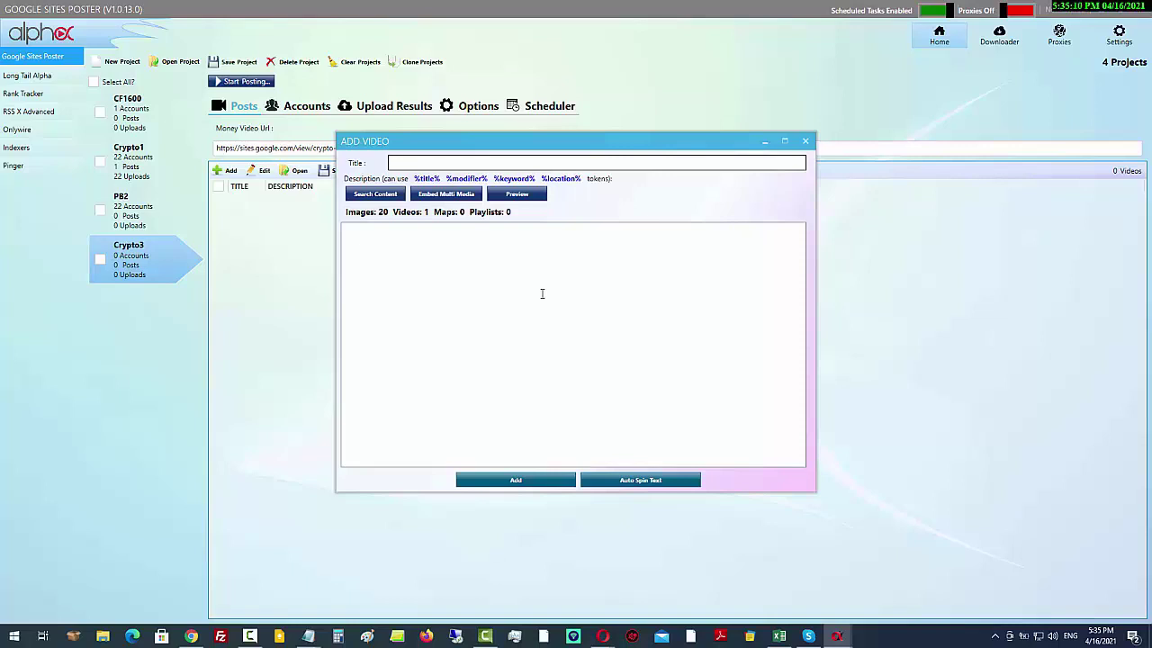
text(CRypto Trading Bots 2021)
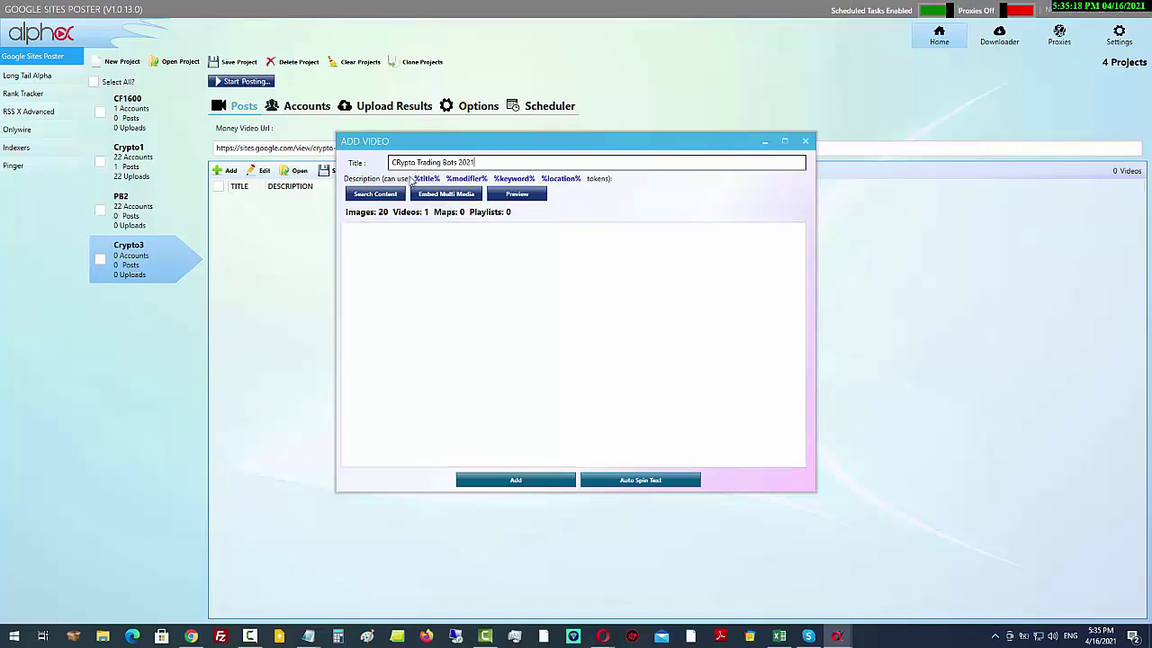
click(402, 163)
key(BackSpace)
text(r)
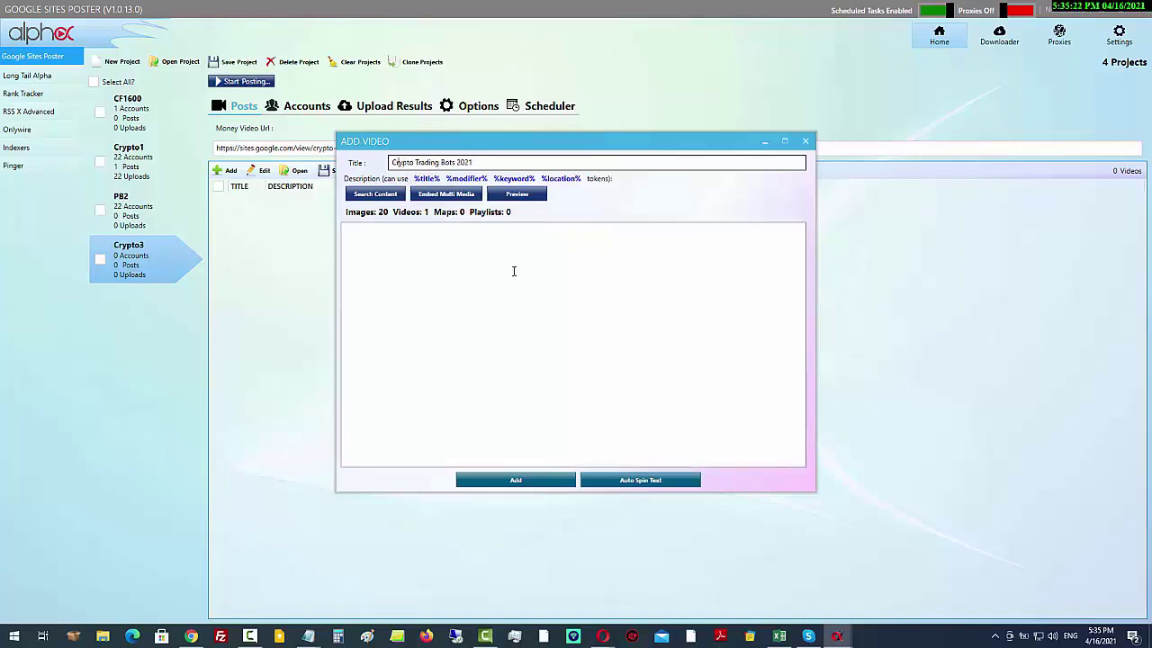
Begin the description with the %title% token followed by the Cryptosuite sales copy.
click(469, 248)
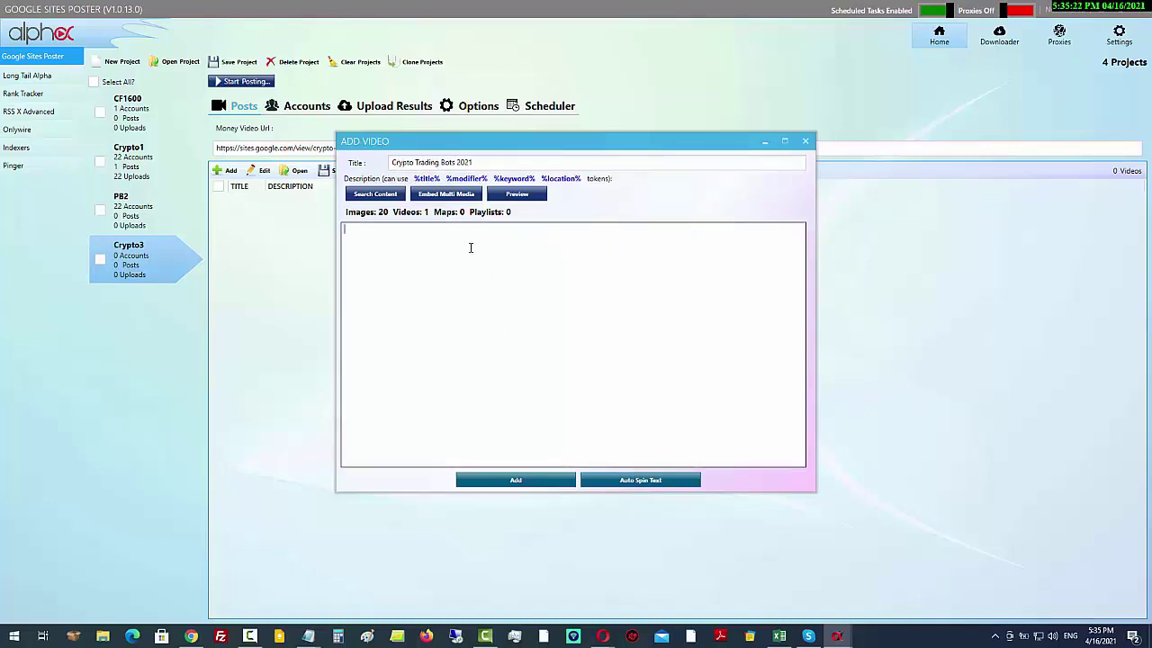
click(427, 179)
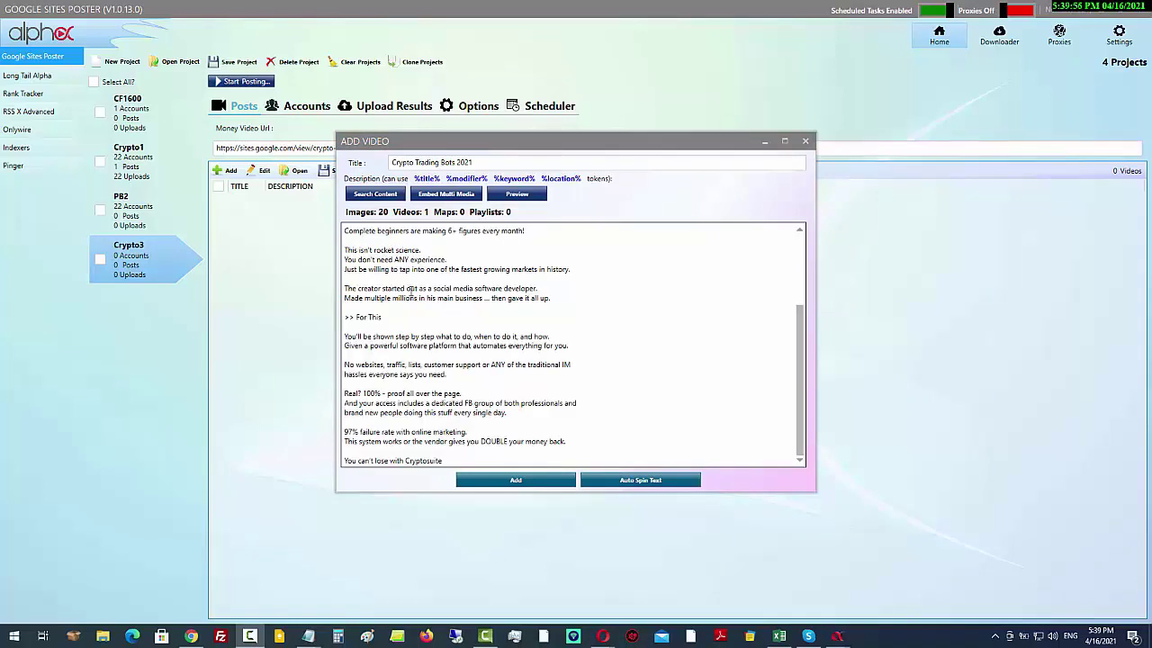
scroll(430, 319, up, 4)
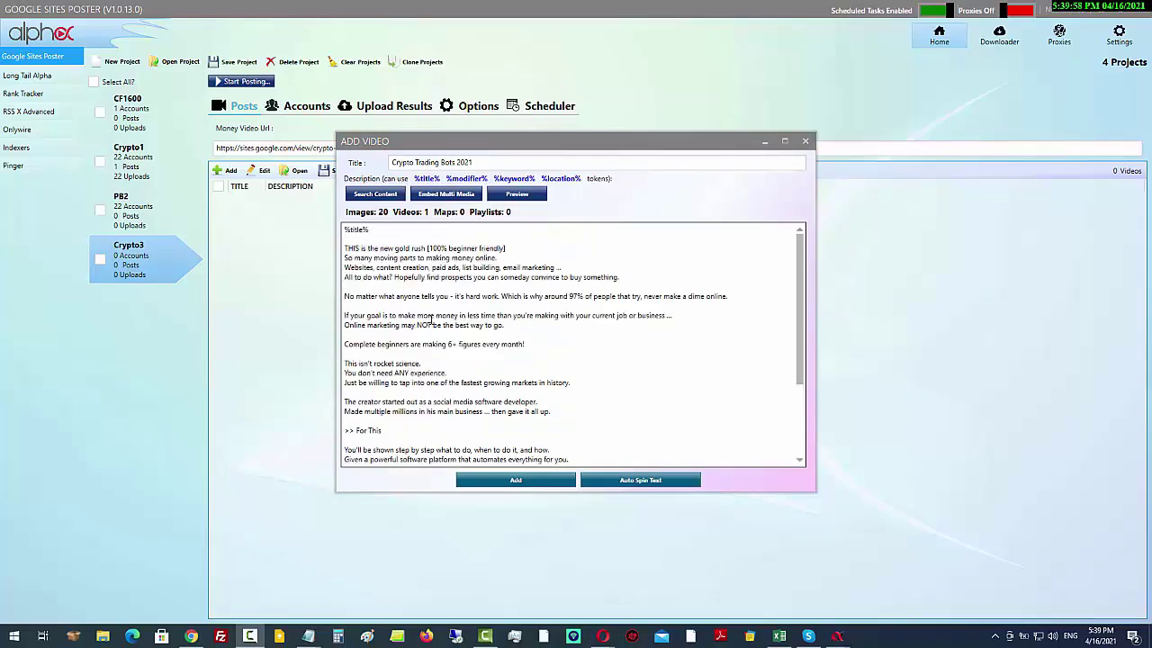
scroll(456, 251, down, 4)
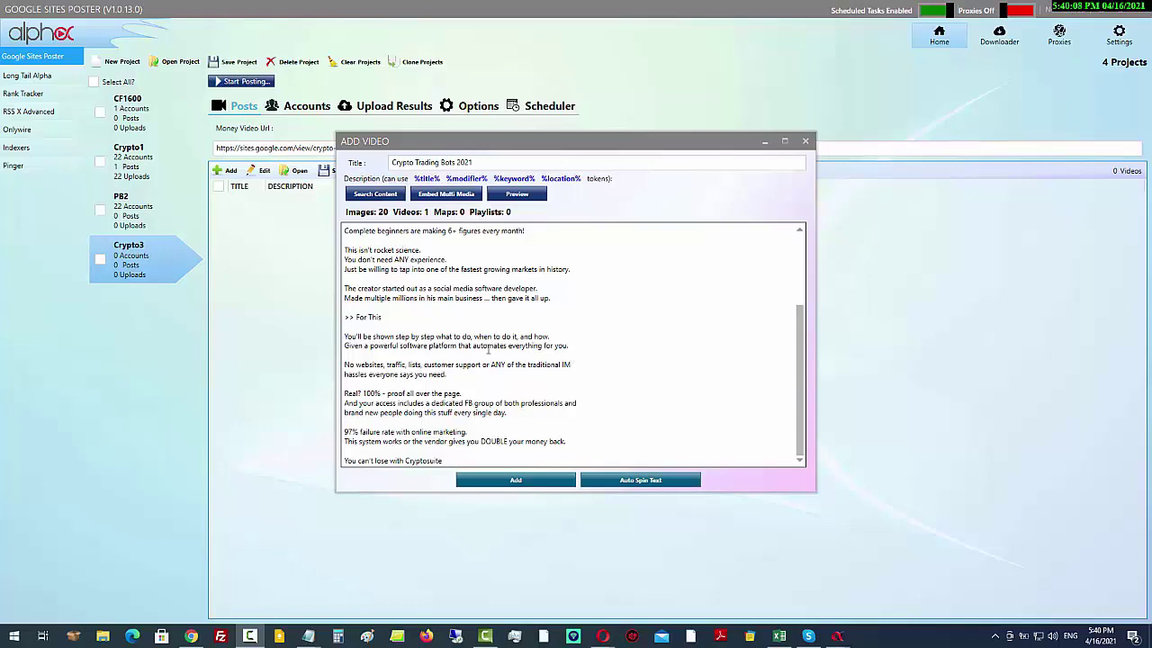
Add the Crypto Trading Bots 2021 post to Crypto3, tick it, and start posting.
click(527, 481)
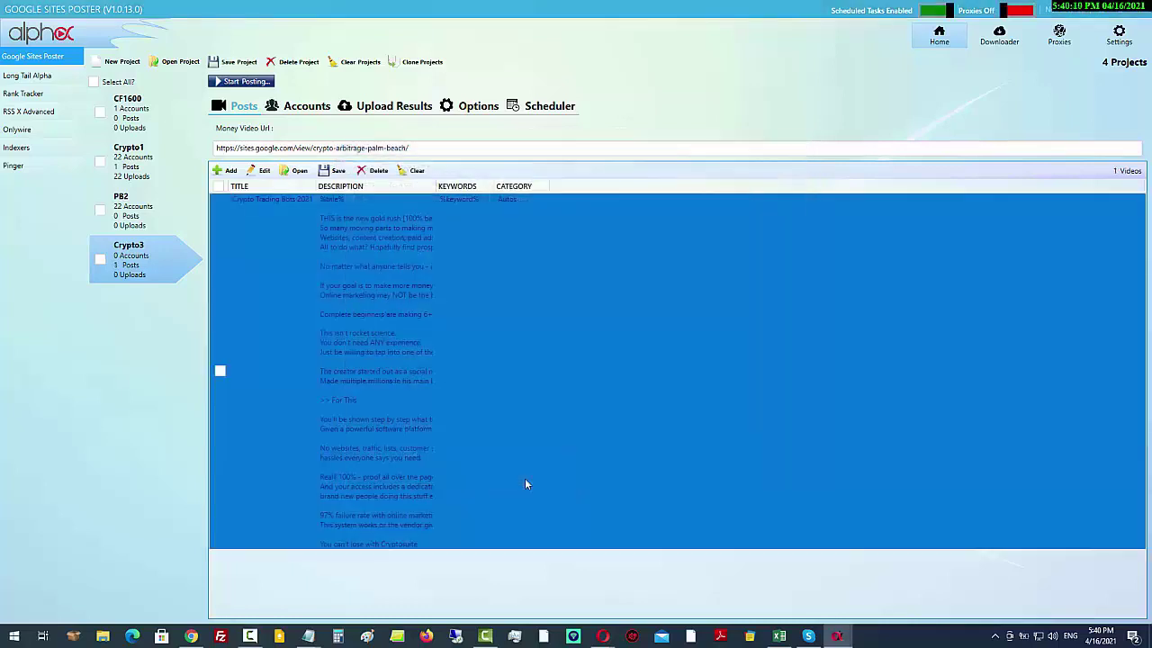
click(219, 370)
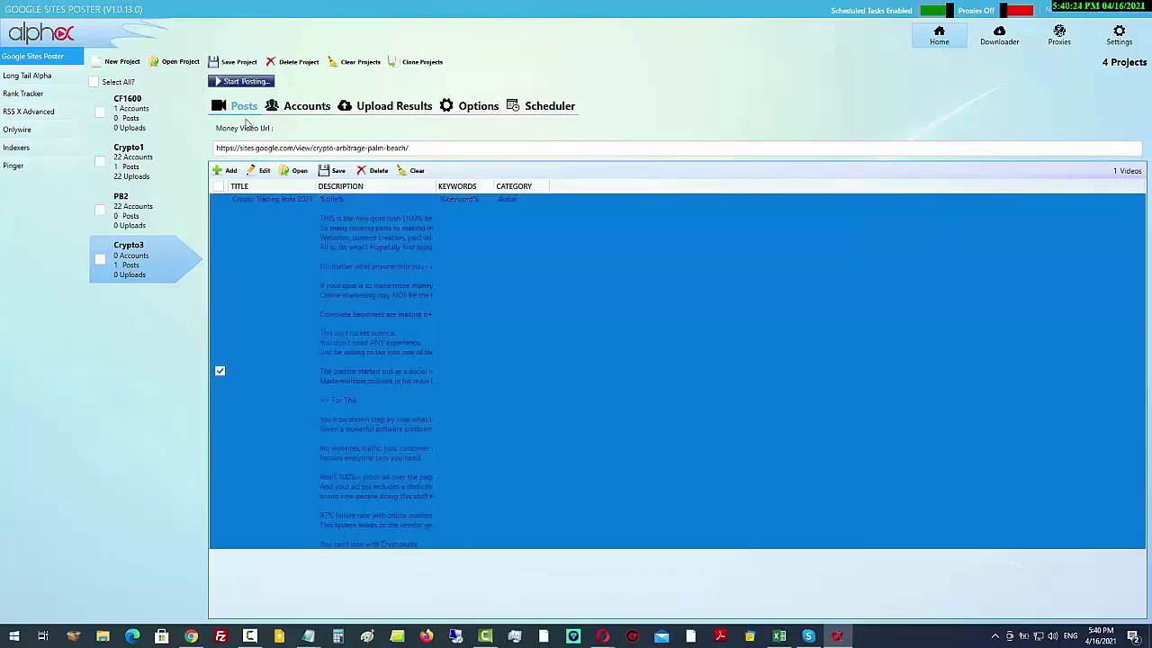
click(245, 82)
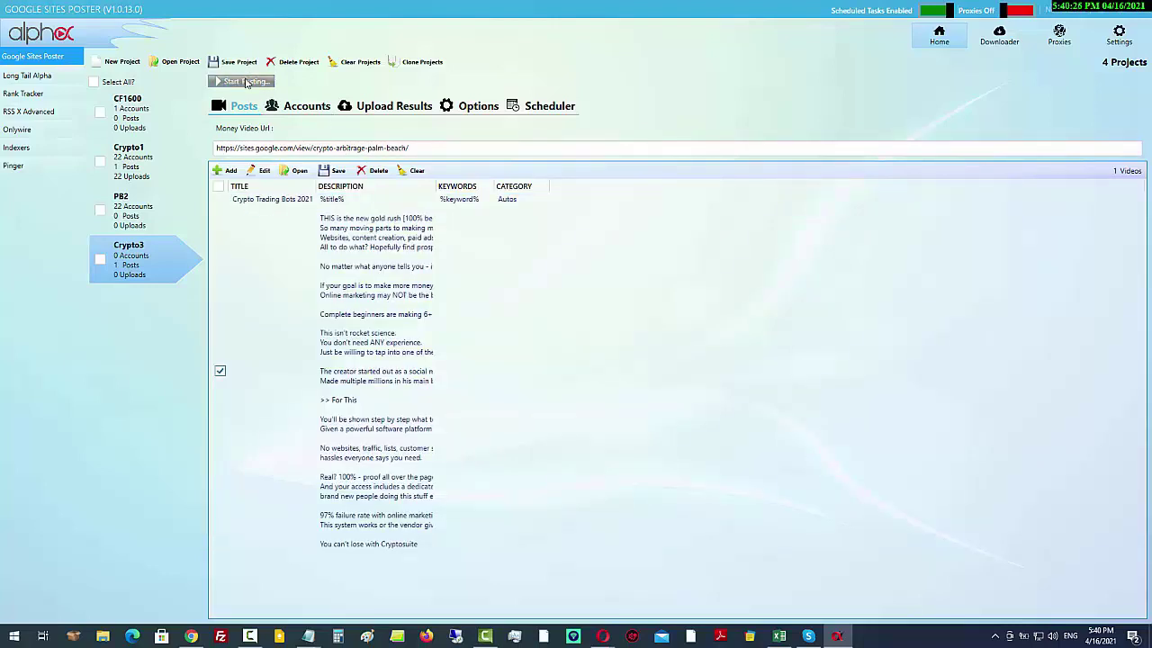
Check the 22 accounts, start the posting run, and return to the Posts list.
click(307, 106)
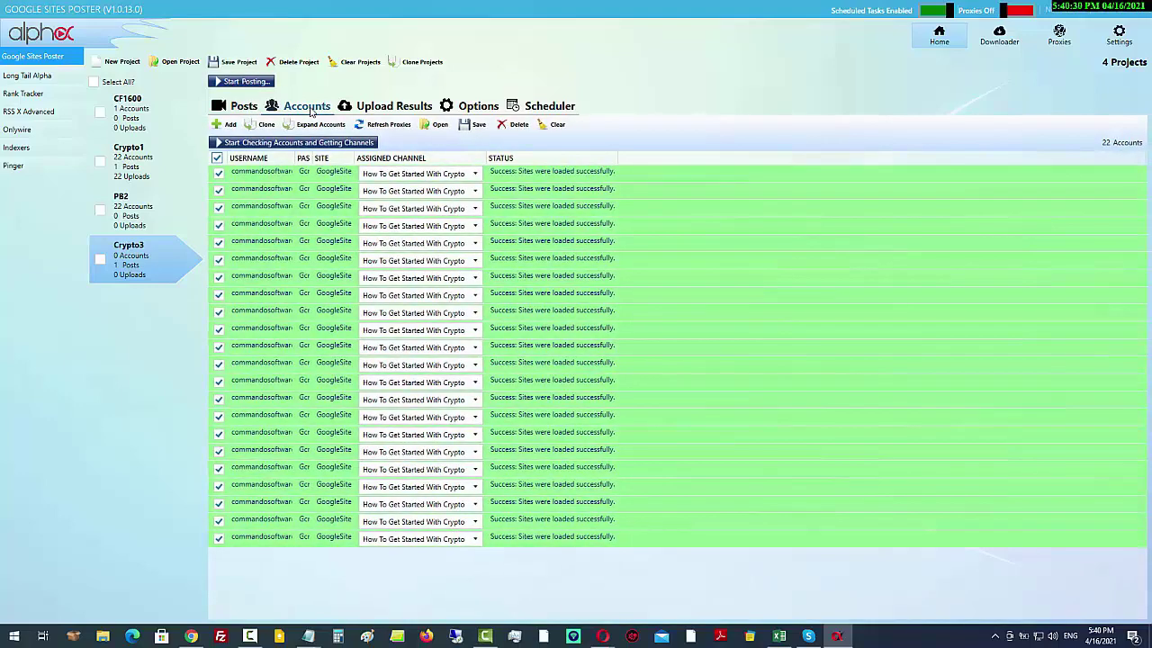
click(234, 85)
click(226, 111)
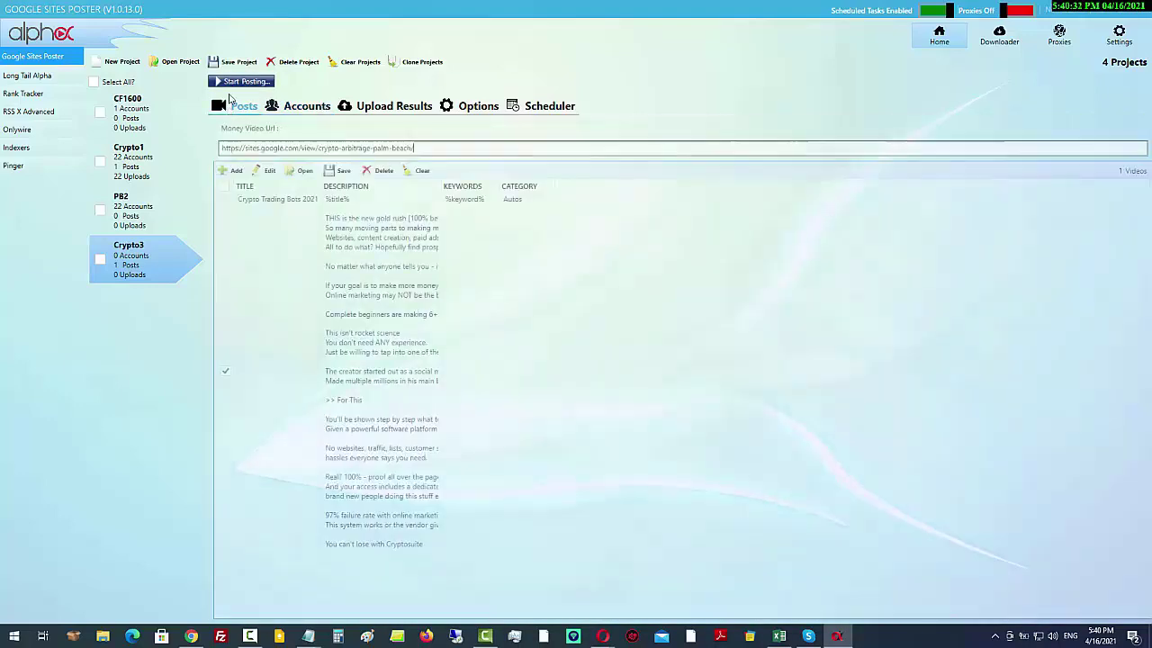